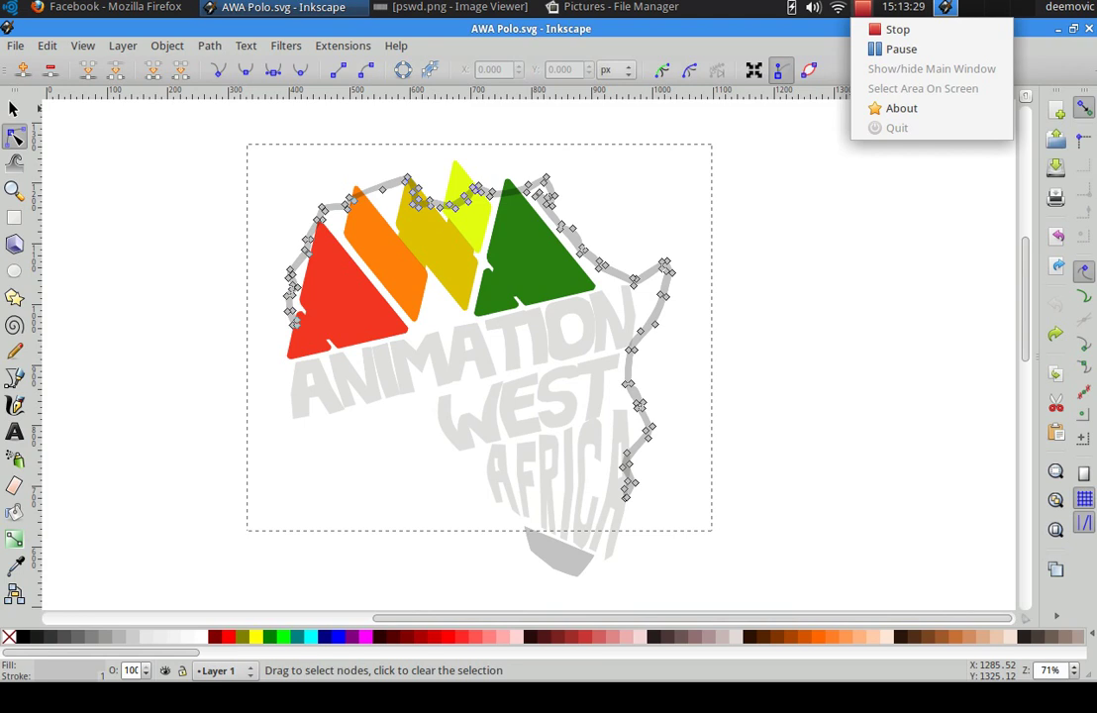
Import the PNG picture of the black polo shirt into the AWA Polo drawing as an embedded image
{"action": "key", "text": "Escape"}
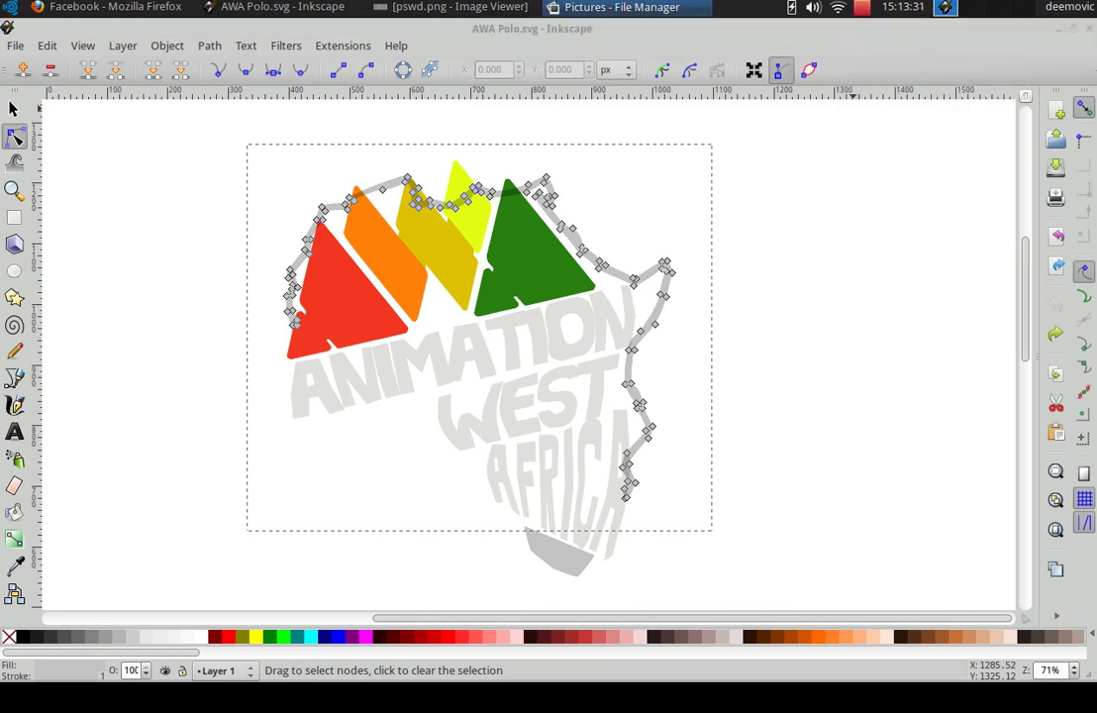
{"action": "left_click_drag", "start_coordinate": [803, 294], "coordinate": [834, 289]}
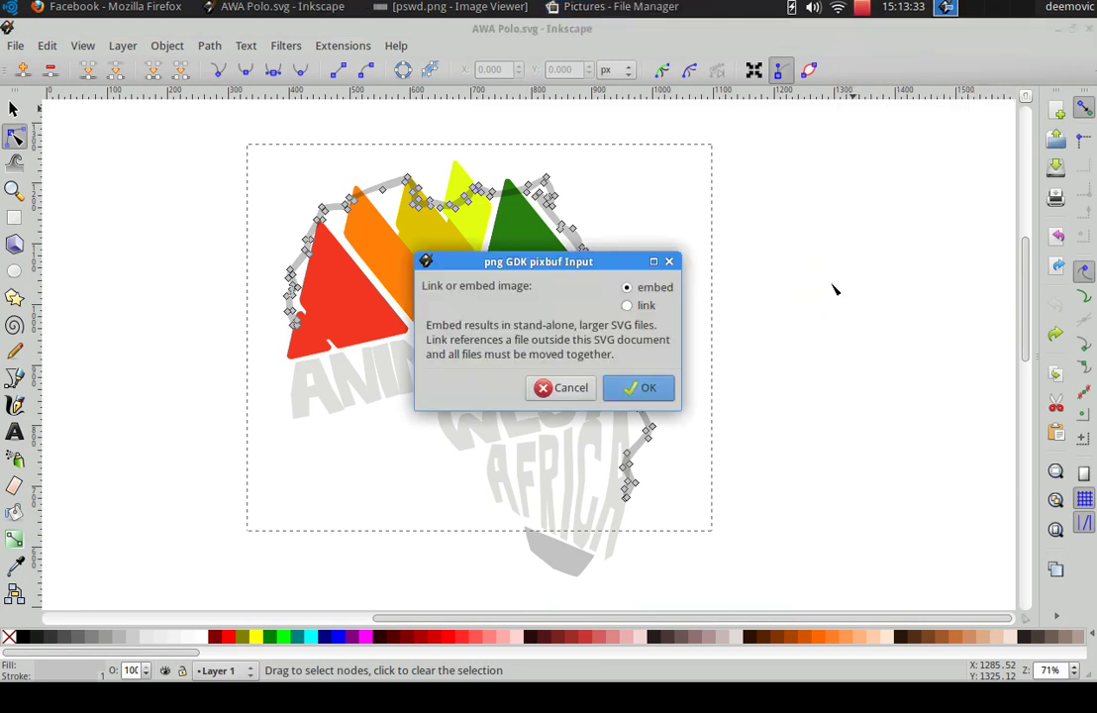
{"action": "left_click", "coordinate": [649, 387]}
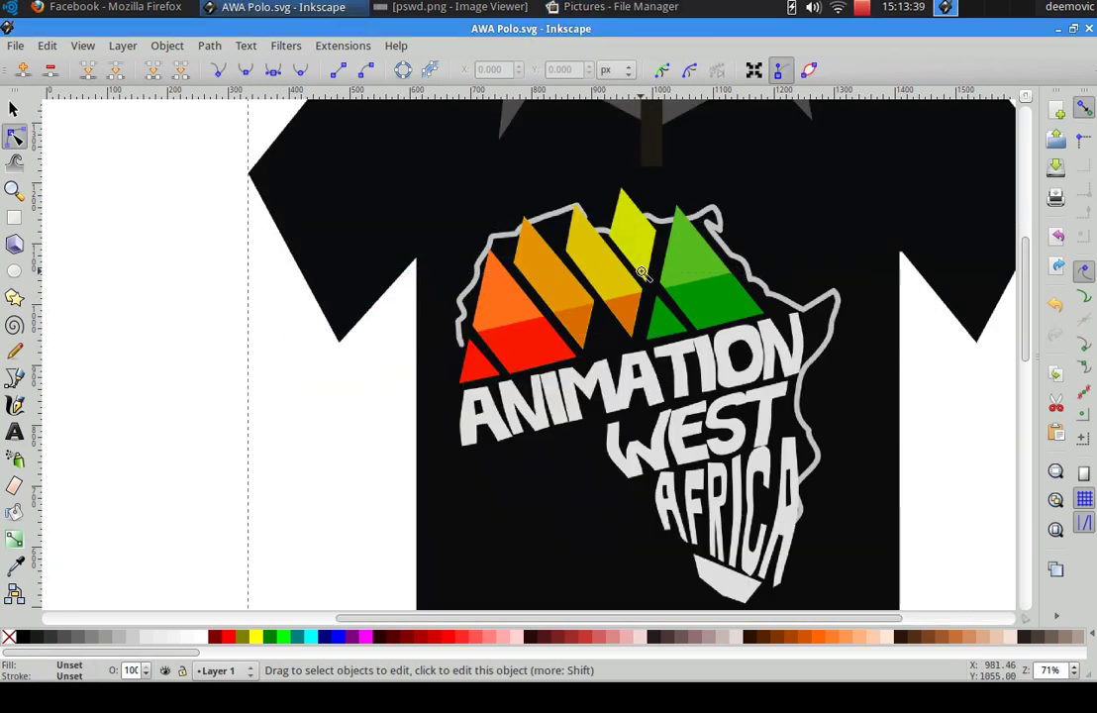
Move the imported shirt image off the vector logo so that it sits beside the logo's right edge
{"action": "key", "text": "z"}
{"action": "left_click", "coordinate": [643, 273], "text": "shift"}
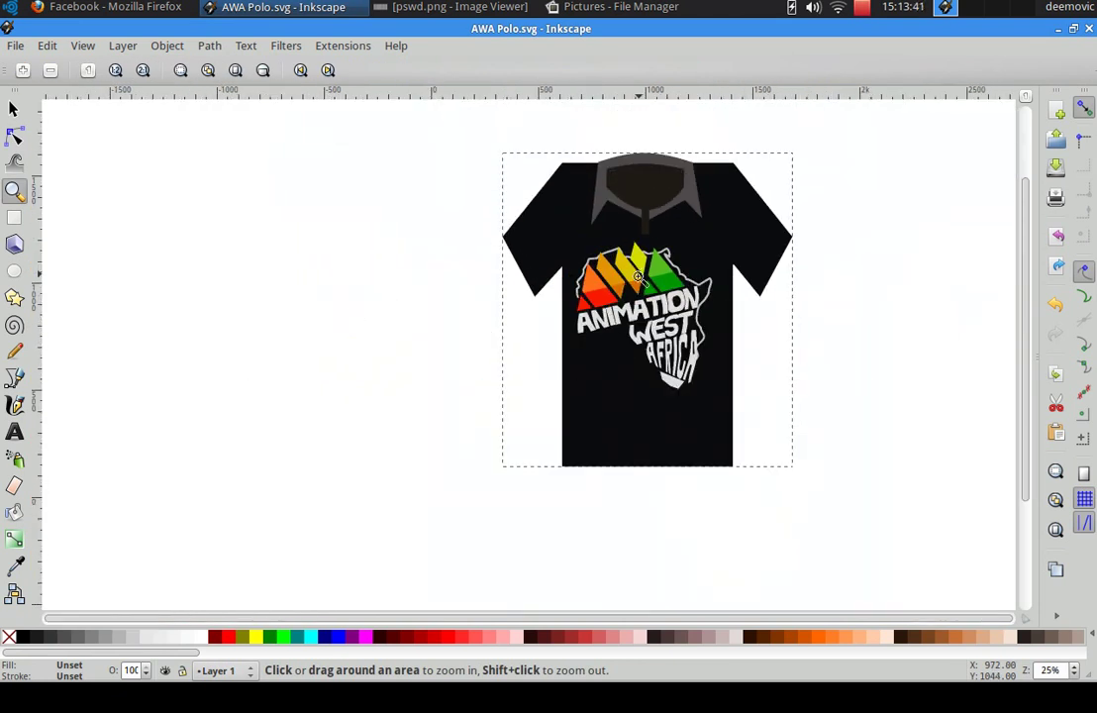
{"action": "left_click", "coordinate": [628, 302]}
{"action": "key", "text": "space"}
{"action": "key", "text": "space"}
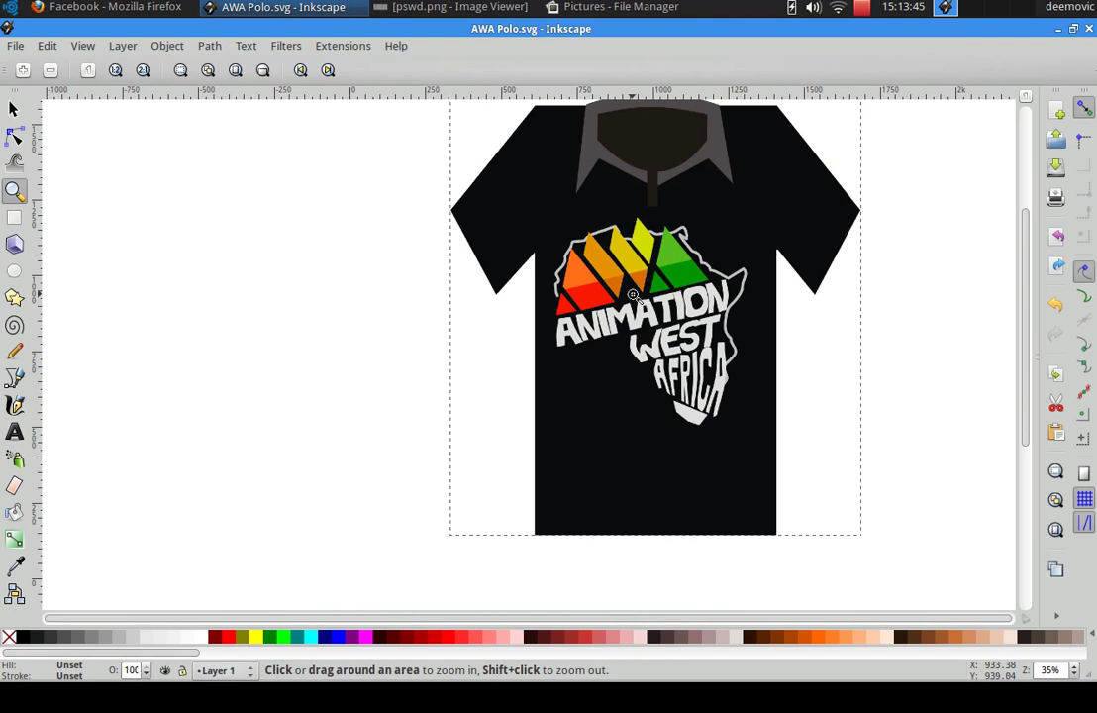
{"action": "key", "text": "space"}
{"action": "left_click_drag", "start_coordinate": [637, 294], "coordinate": [847, 298]}
{"action": "left_click_drag", "start_coordinate": [554, 395], "coordinate": [316, 398]}
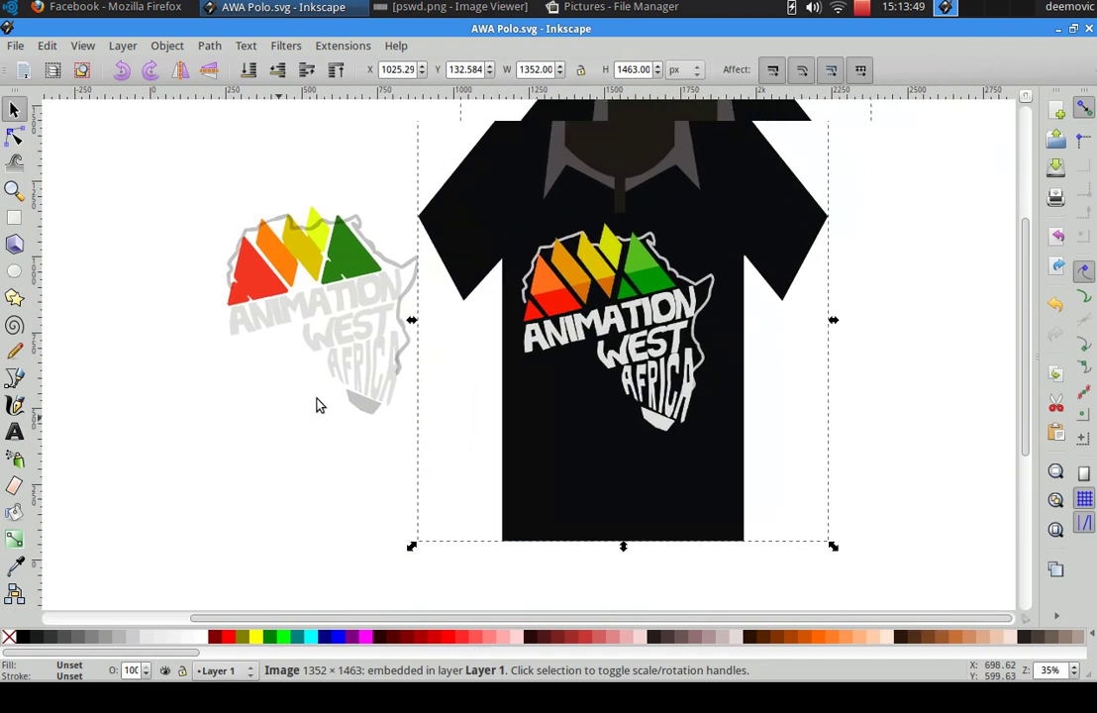
{"action": "key", "text": "space"}
{"action": "left_click", "coordinate": [382, 377]}
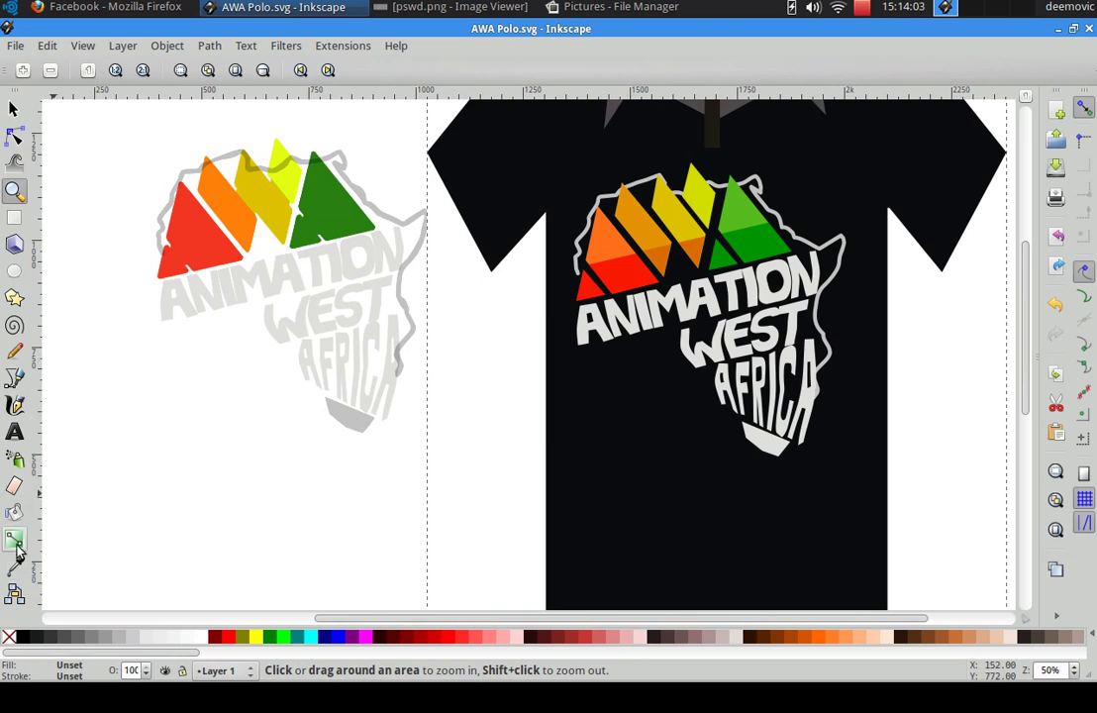
{"action": "left_click", "coordinate": [17, 381]}
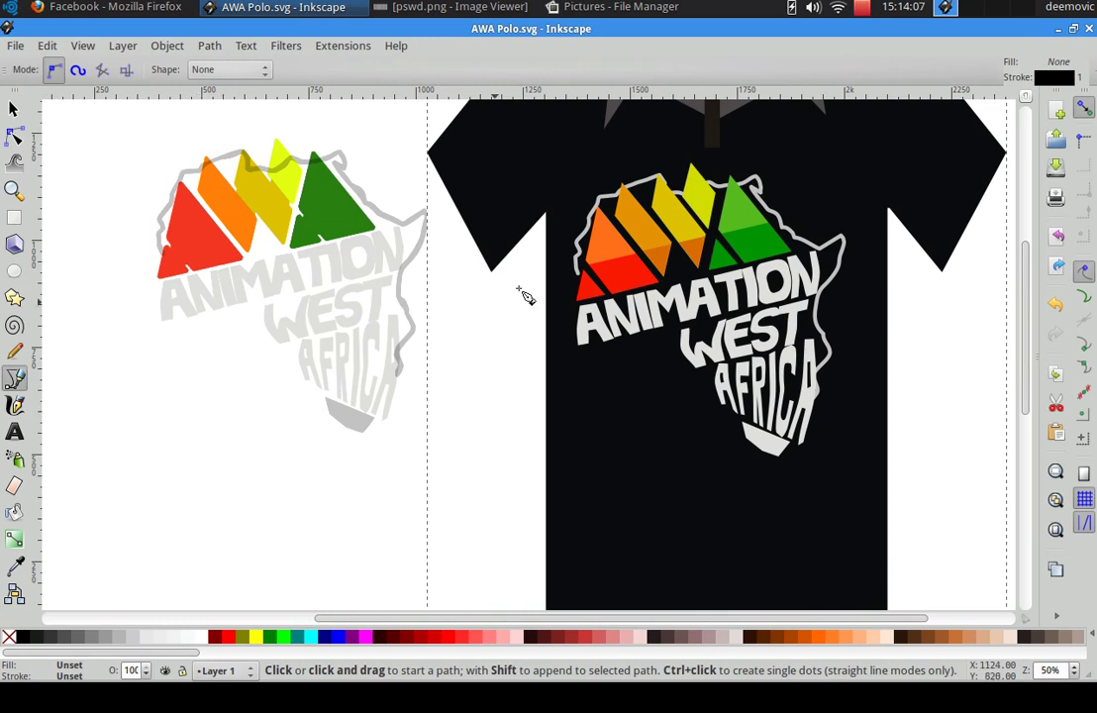
{"action": "left_click", "coordinate": [574, 270]}
{"action": "left_click", "coordinate": [576, 227]}
{"action": "left_click", "coordinate": [608, 203]}
{"action": "left_click", "coordinate": [636, 196]}
{"action": "left_click", "coordinate": [666, 172]}
{"action": "left_click", "coordinate": [699, 198]}
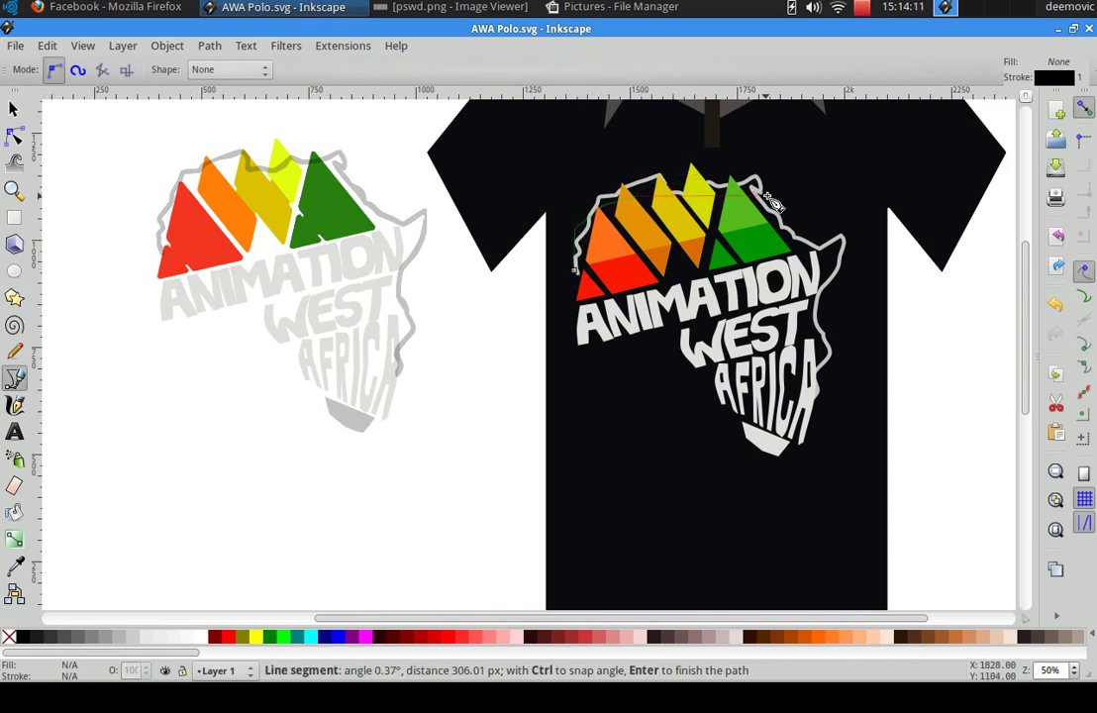
{"action": "key", "text": "Escape"}
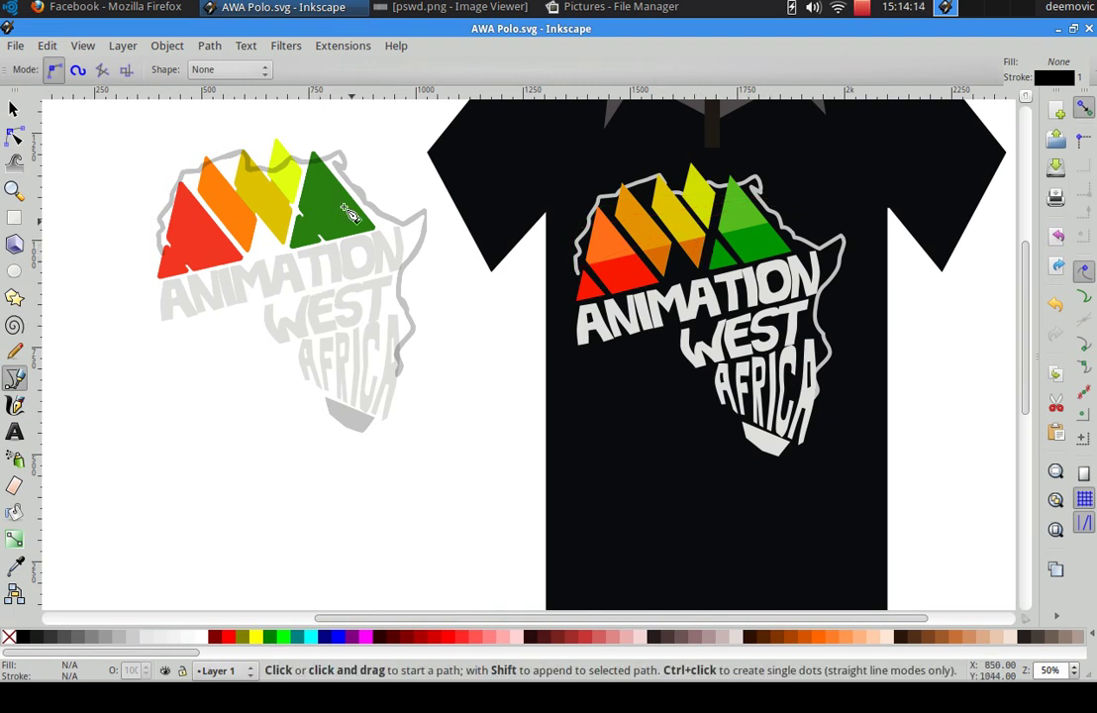
Try moving the orange shape, the lettering group, the Africa outline and the dark yellow shape, undoing each move
{"action": "key", "text": "s"}
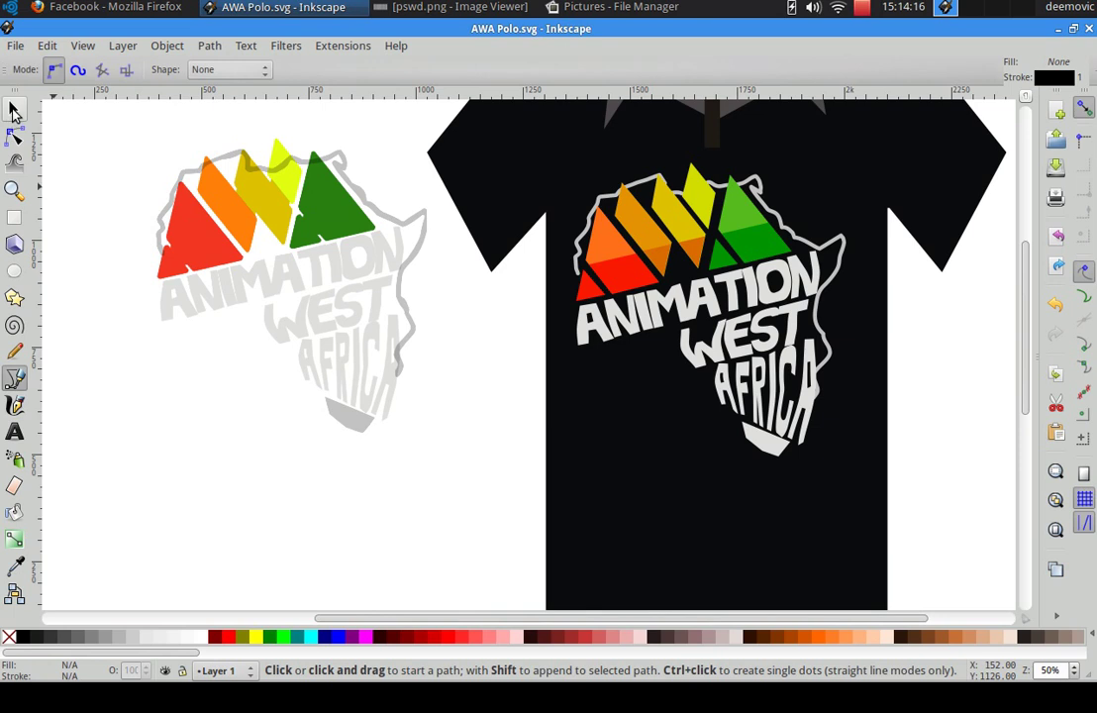
{"action": "left_click_drag", "start_coordinate": [205, 243], "coordinate": [281, 361]}
{"action": "key", "text": "ctrl+z"}
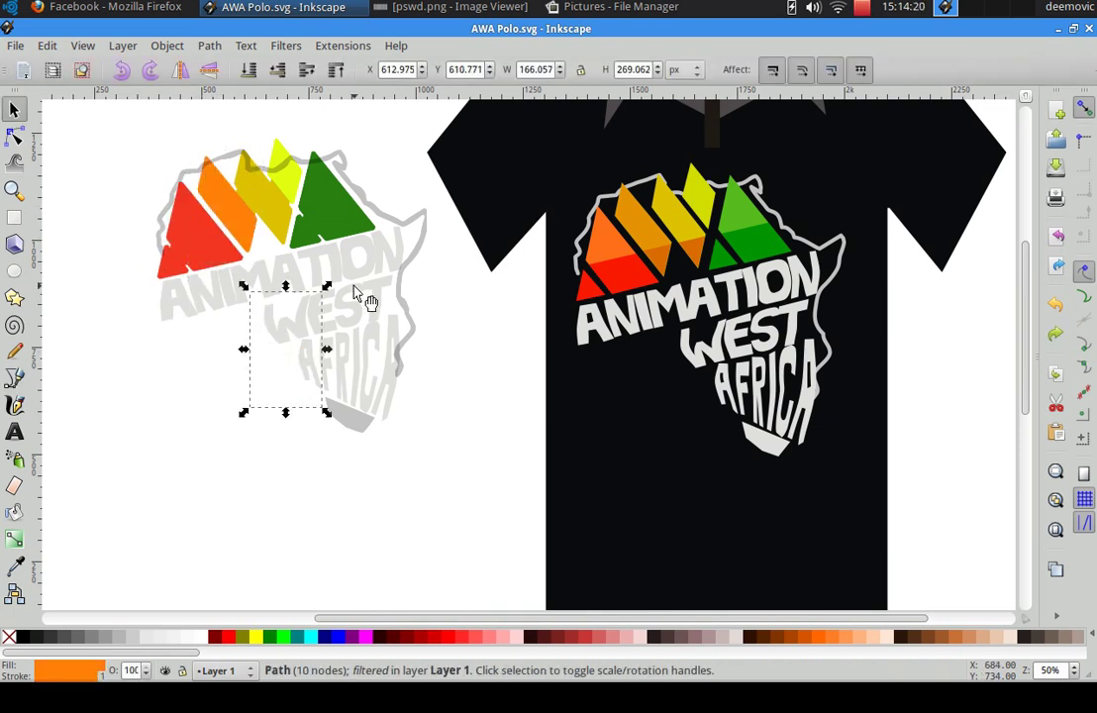
{"action": "left_click_drag", "start_coordinate": [353, 322], "coordinate": [358, 402]}
{"action": "key", "text": "ctrl+z"}
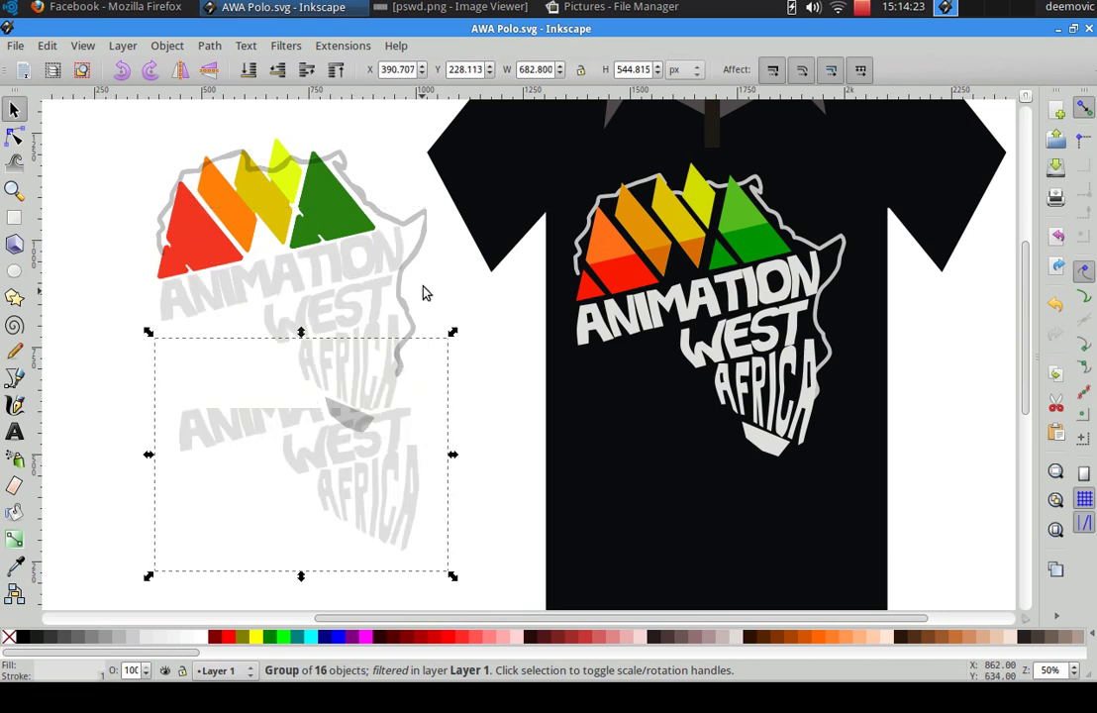
{"action": "left_click_drag", "start_coordinate": [414, 245], "coordinate": [439, 327]}
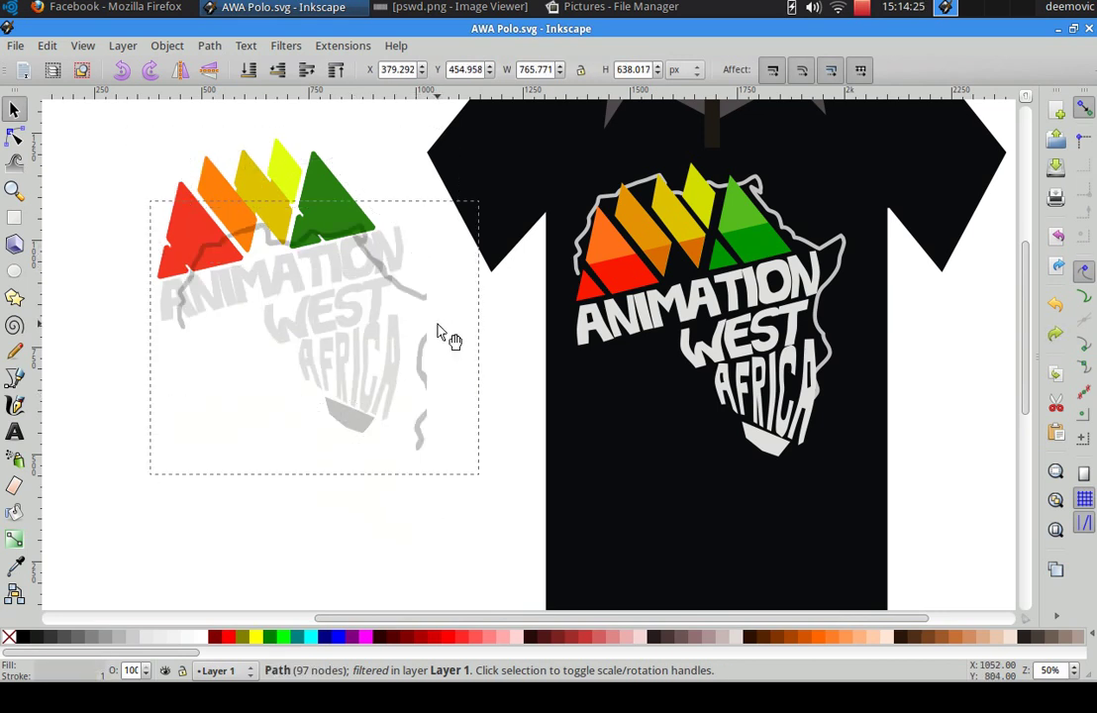
{"action": "key", "text": "ctrl+z"}
{"action": "left_click_drag", "start_coordinate": [254, 185], "coordinate": [271, 240]}
{"action": "key", "text": "ctrl+z"}
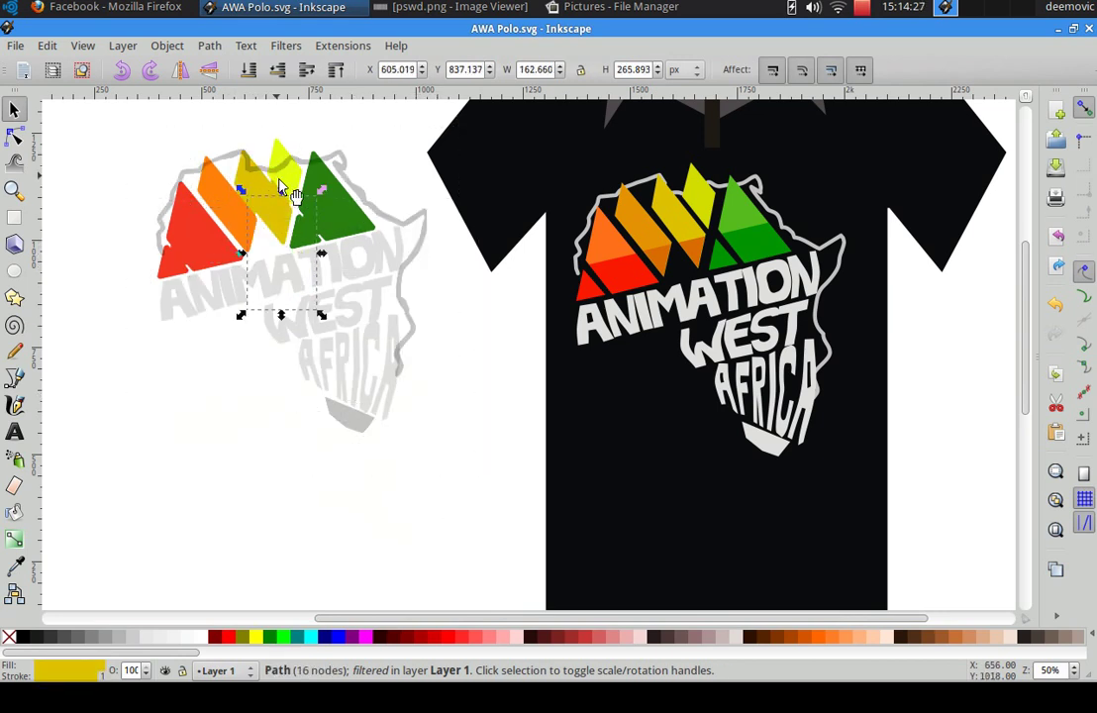
Pile the logo's coloured shapes, Africa outline, lettering and grey base piece together over the word WEST
{"action": "left_click", "coordinate": [337, 212]}
{"action": "left_click_drag", "start_coordinate": [284, 162], "coordinate": [339, 287]}
{"action": "left_click_drag", "start_coordinate": [238, 217], "coordinate": [339, 295]}
{"action": "left_click_drag", "start_coordinate": [183, 234], "coordinate": [328, 281]}
{"action": "left_click_drag", "start_coordinate": [291, 182], "coordinate": [337, 269]}
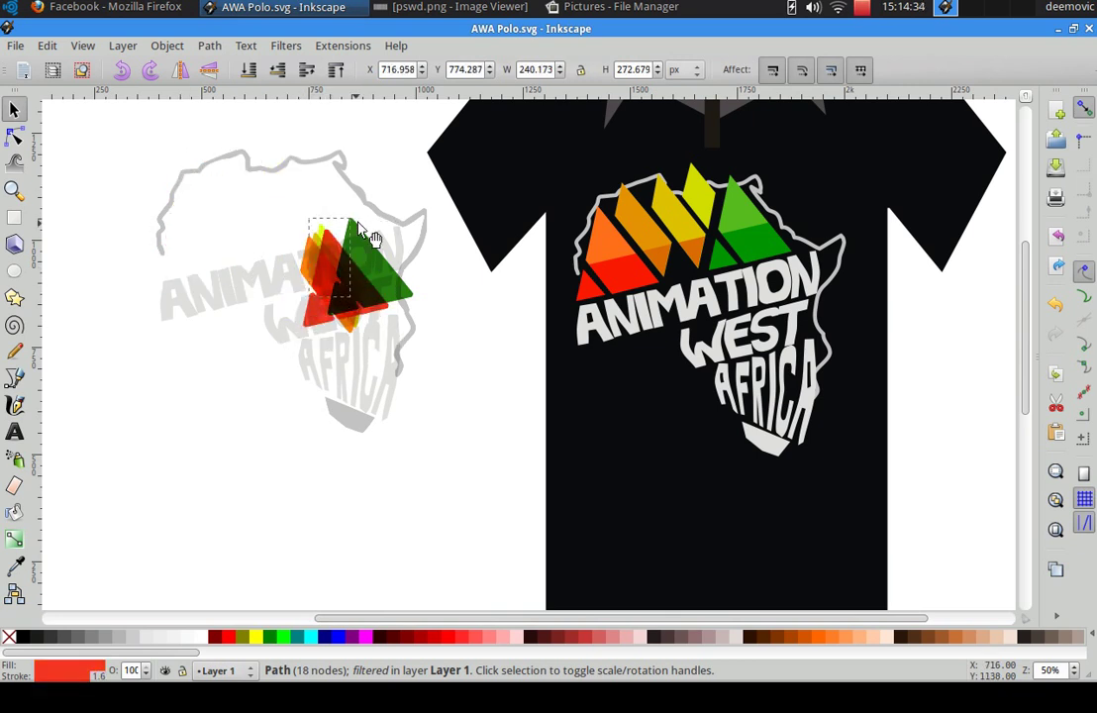
{"action": "left_click_drag", "start_coordinate": [381, 217], "coordinate": [341, 279]}
{"action": "left_click_drag", "start_coordinate": [325, 359], "coordinate": [346, 304]}
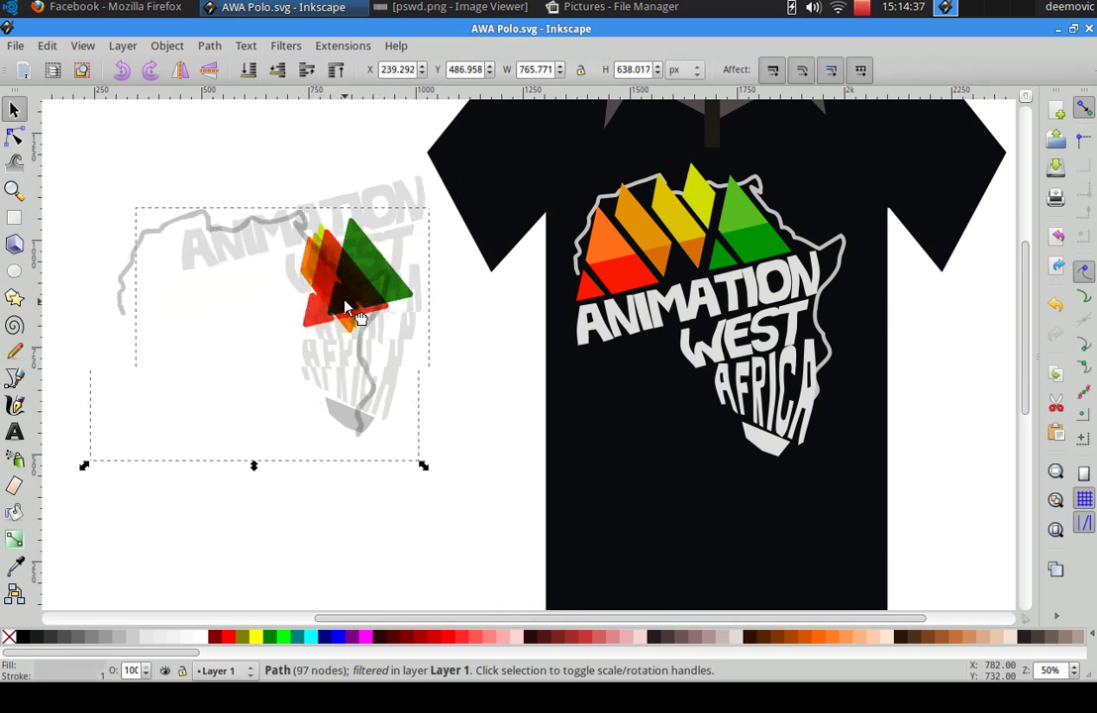
{"action": "left_click_drag", "start_coordinate": [338, 420], "coordinate": [341, 280]}
Undo all the moves that piled the logo pieces together
{"action": "key", "text": "ctrl+z"}
{"action": "key", "text": "ctrl+z"}
{"action": "key", "text": "ctrl+z"}
{"action": "key", "text": "ctrl+z"}
{"action": "key", "text": "ctrl+z"}
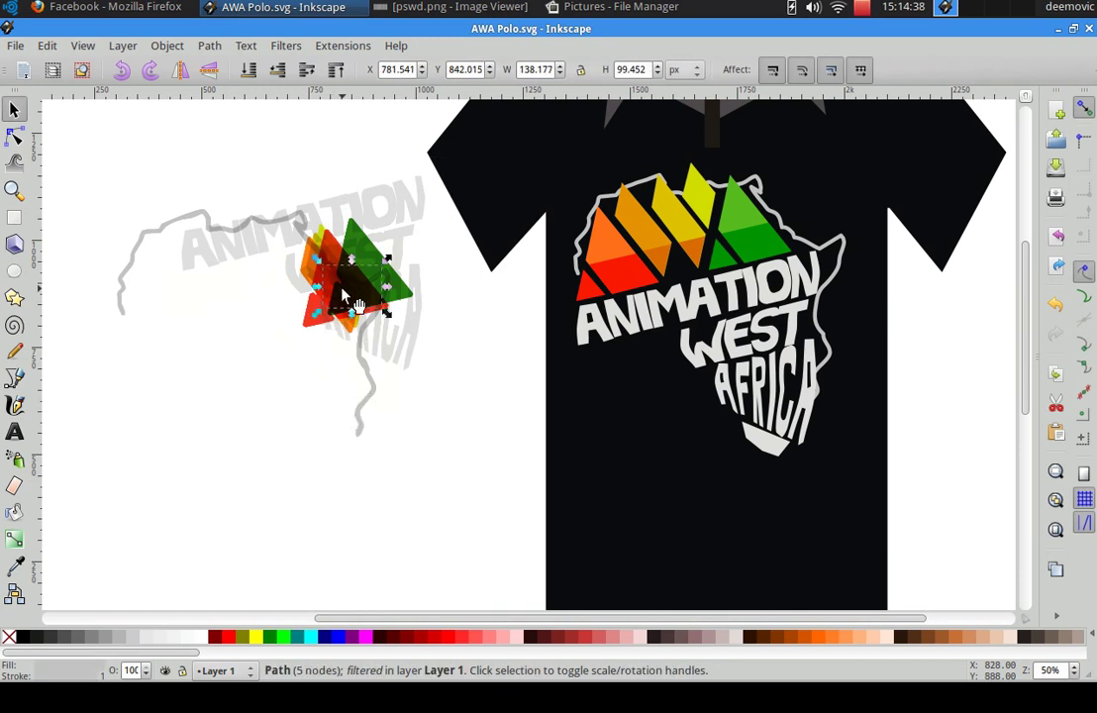
{"action": "key", "text": "ctrl+z"}
{"action": "key", "text": "ctrl+z"}
{"action": "key", "text": "ctrl+z"}
{"action": "key", "text": "ctrl+z"}
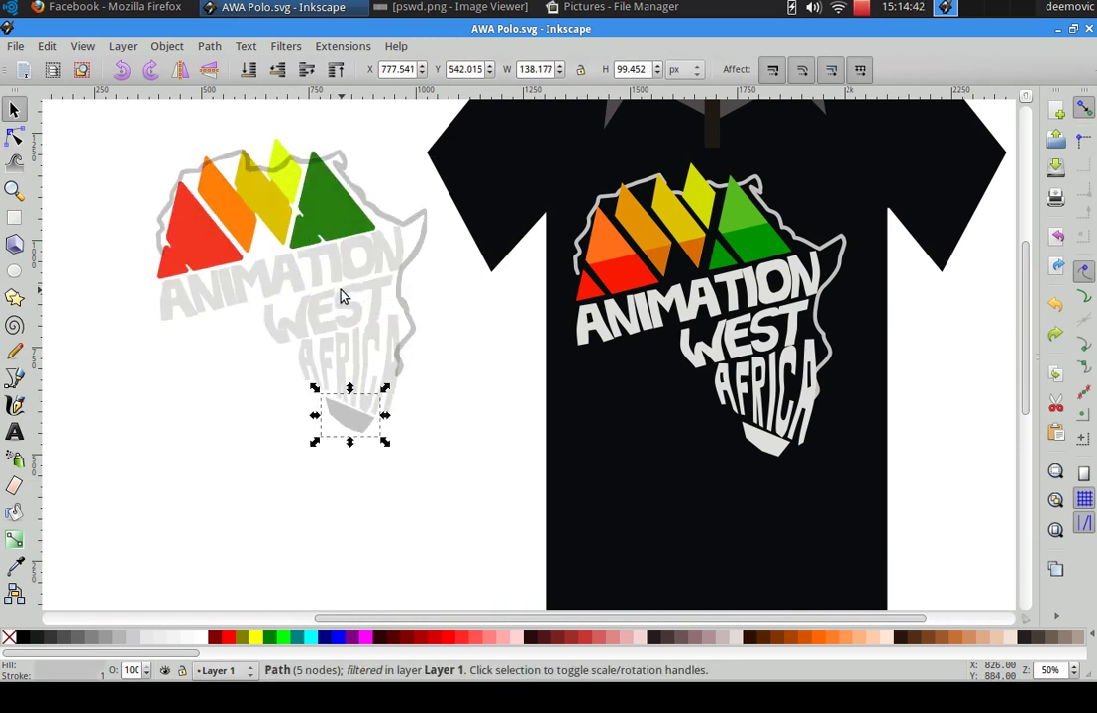
{"action": "key", "text": "ctrl+z"}
{"action": "key", "text": "ctrl+z"}
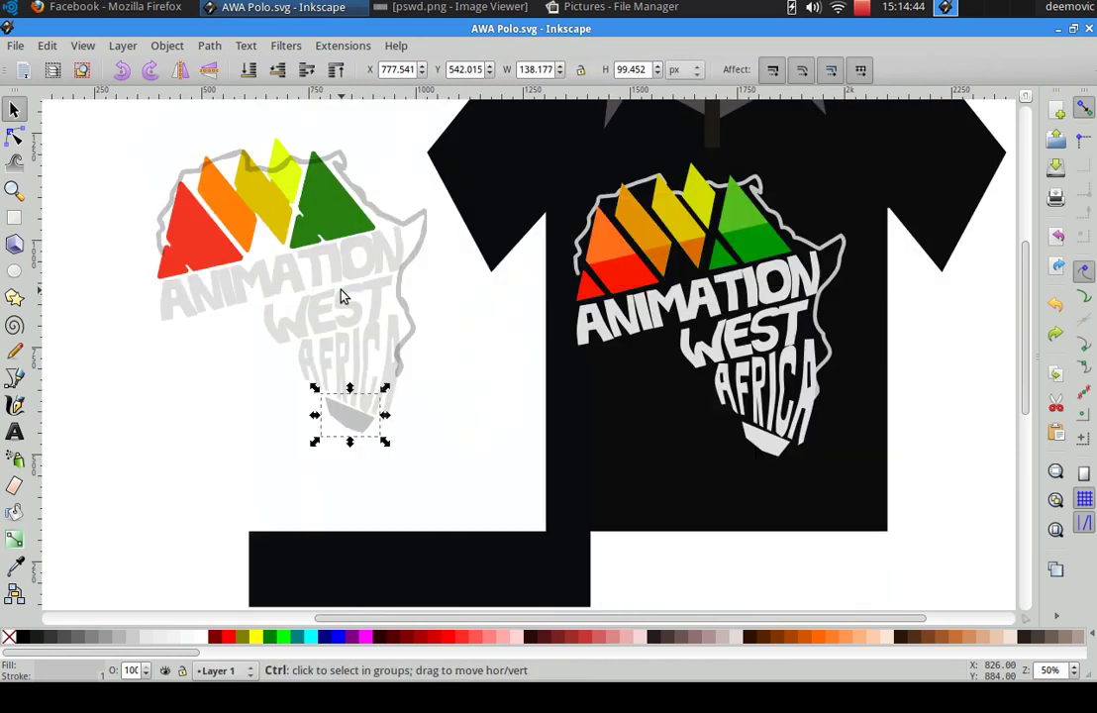
Move the green triangle to the gap beside the shirt's body, switching its stacking order between top and bottom
{"action": "left_click", "coordinate": [507, 393]}
{"action": "left_click_drag", "start_coordinate": [322, 212], "coordinate": [420, 286]}
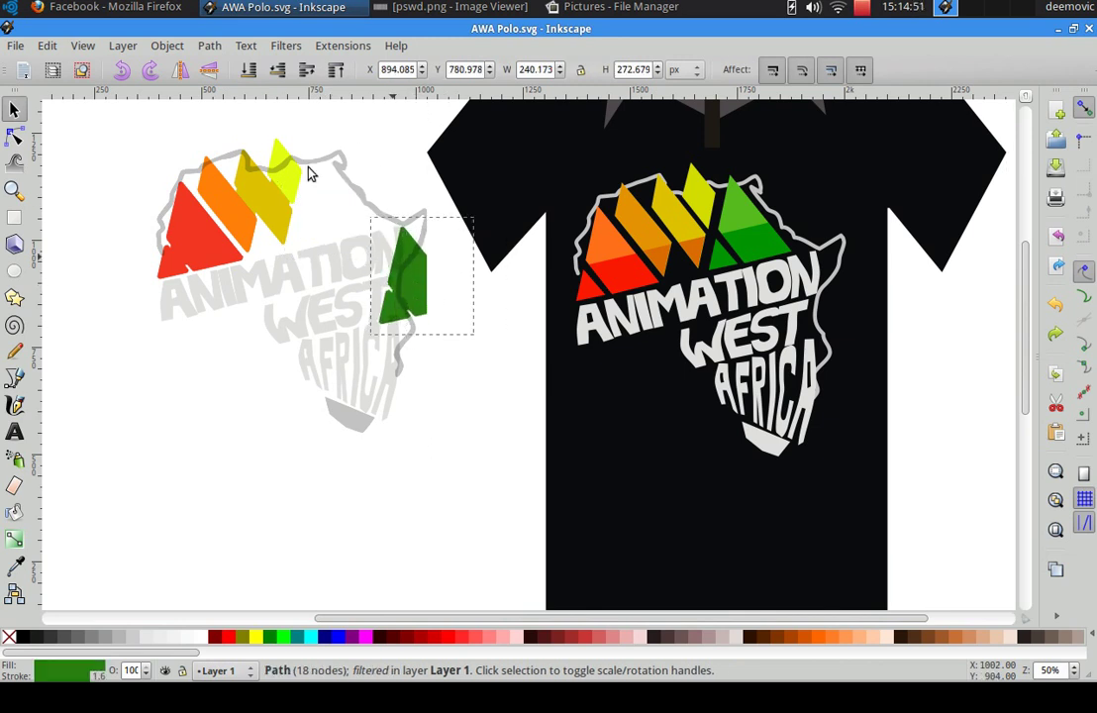
{"action": "left_click", "coordinate": [336, 73]}
{"action": "left_click_drag", "start_coordinate": [435, 302], "coordinate": [500, 498]}
{"action": "left_click", "coordinate": [252, 71]}
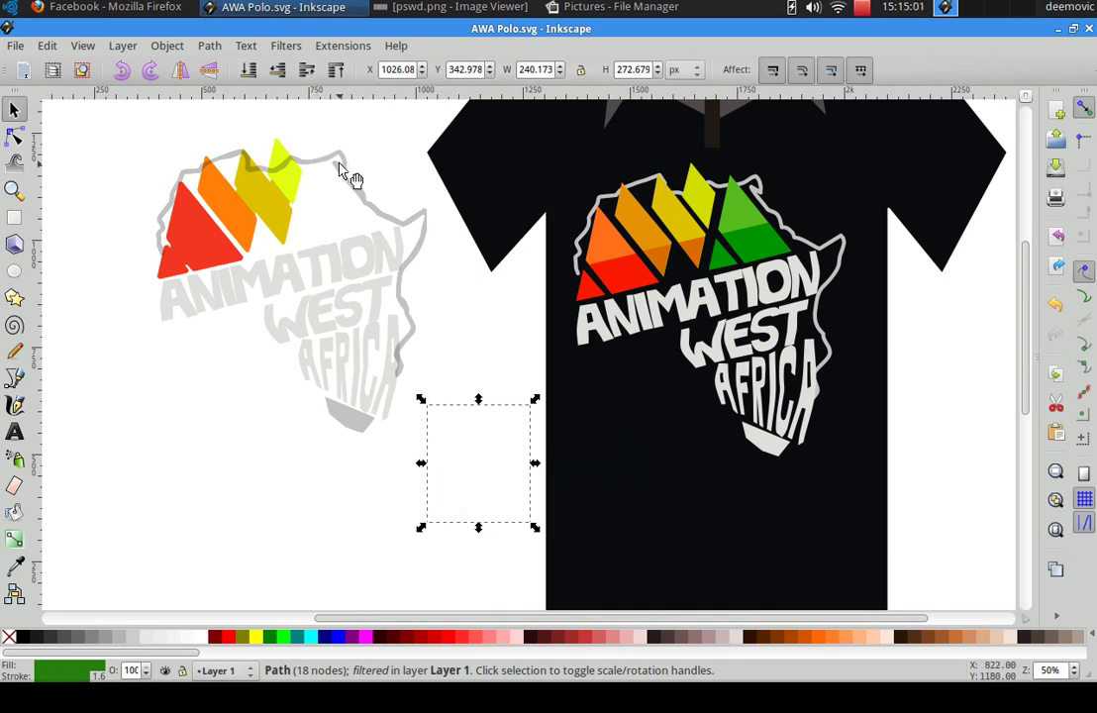
{"action": "left_click", "coordinate": [335, 72]}
{"action": "left_click_drag", "start_coordinate": [478, 475], "coordinate": [429, 471]}
{"action": "left_click", "coordinate": [250, 71]}
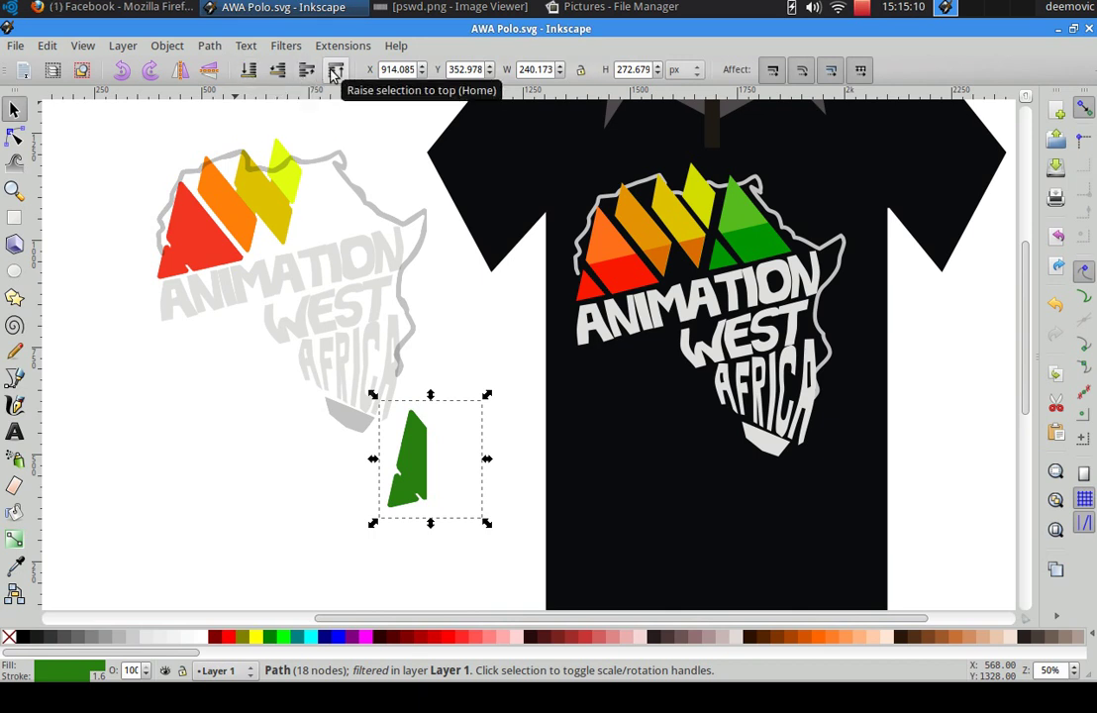
Undo every move and stacking change made to the green triangle
{"action": "key", "text": "ctrl+z"}
{"action": "key", "text": "ctrl+z"}
{"action": "key", "text": "ctrl+z"}
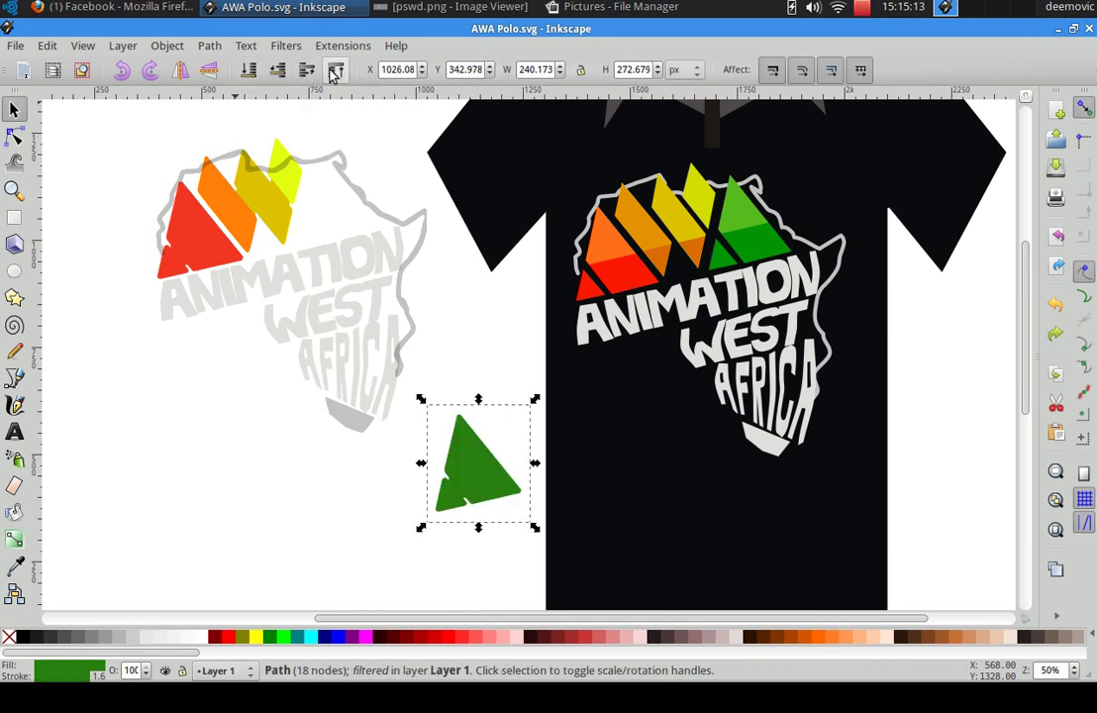
{"action": "key", "text": "ctrl+z"}
{"action": "key", "text": "ctrl+z"}
{"action": "key", "text": "ctrl+z"}
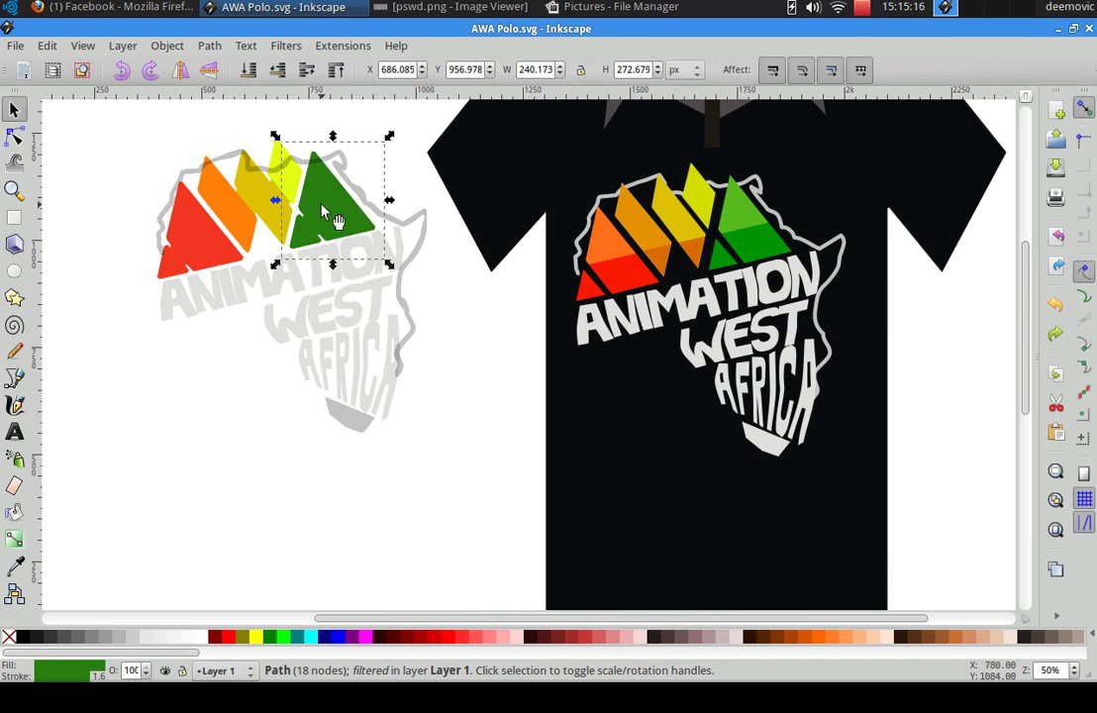
Try moving the dark yellow and orange shapes onto the green triangle, undo both moves and clear the selection
{"action": "left_click", "coordinate": [268, 196]}
{"action": "left_click_drag", "start_coordinate": [268, 196], "coordinate": [318, 200]}
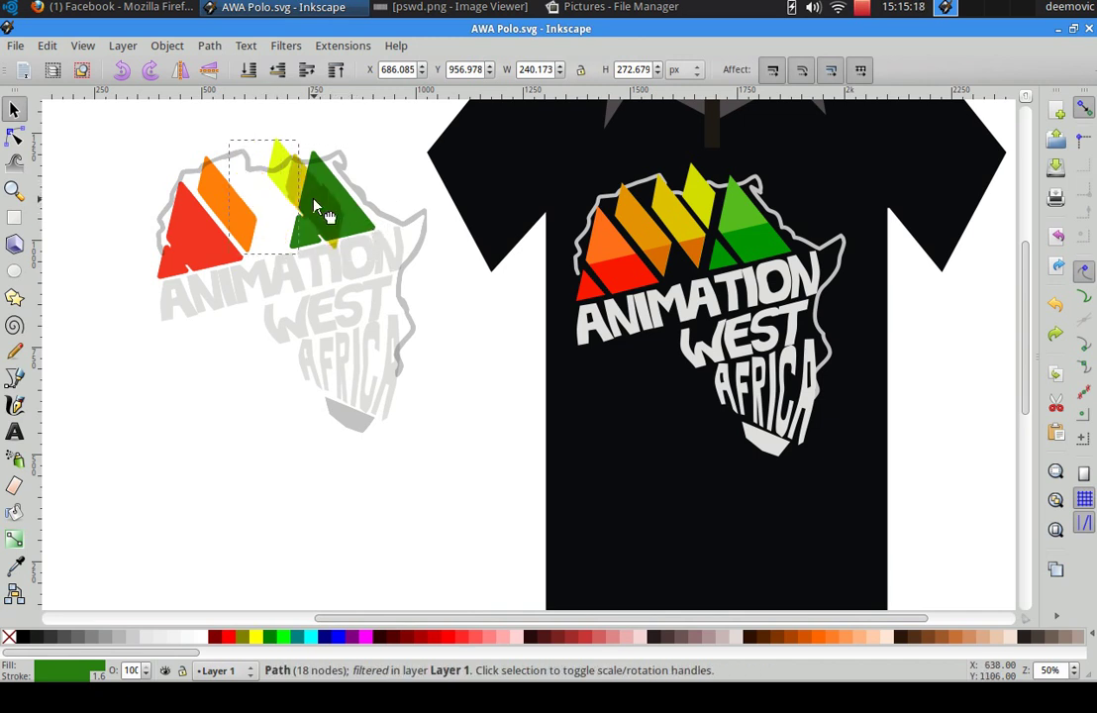
{"action": "left_click_drag", "start_coordinate": [219, 208], "coordinate": [321, 196]}
{"action": "key", "text": "ctrl+z"}
{"action": "key", "text": "ctrl+z"}
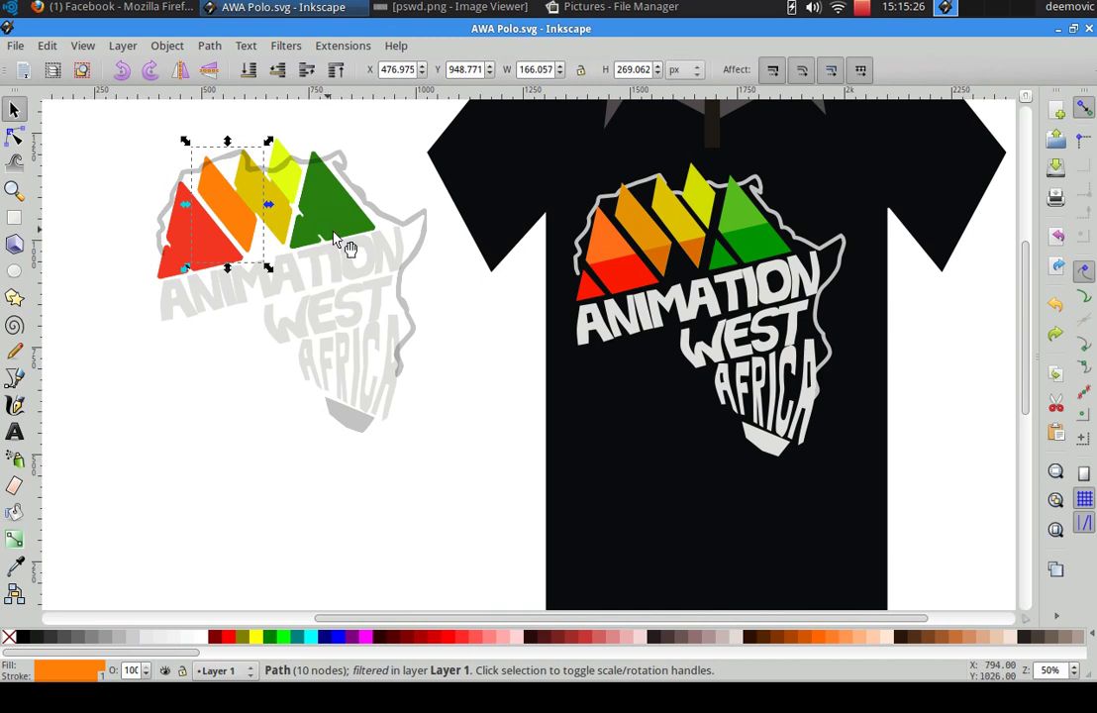
{"action": "left_click", "coordinate": [301, 465]}
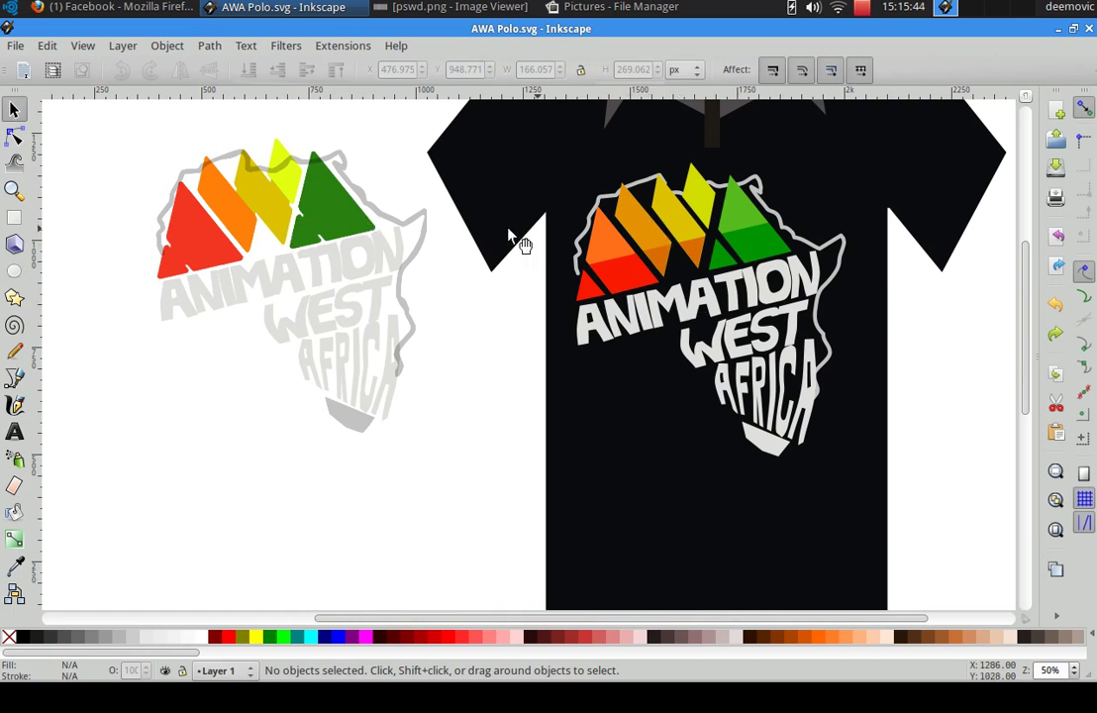
With the red shape selected, set Trace Bitmap to a Colours multiple scan with Remove background on and Smooth off, and request a preview
{"action": "left_click", "coordinate": [199, 233]}
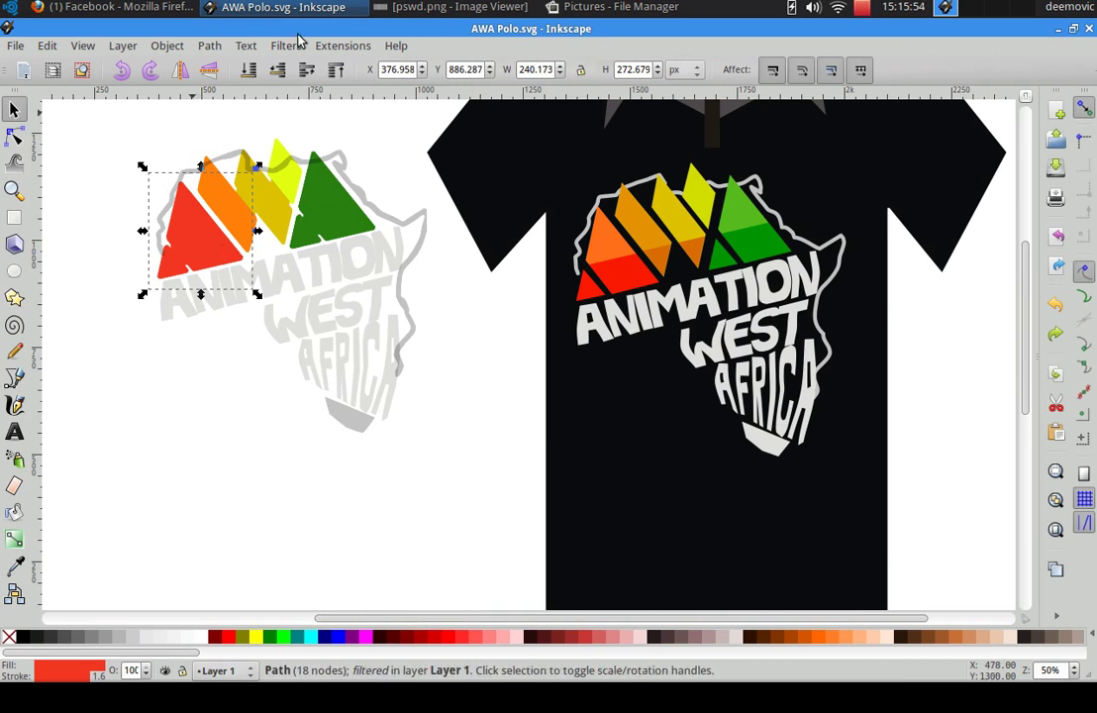
{"action": "left_click", "coordinate": [210, 48]}
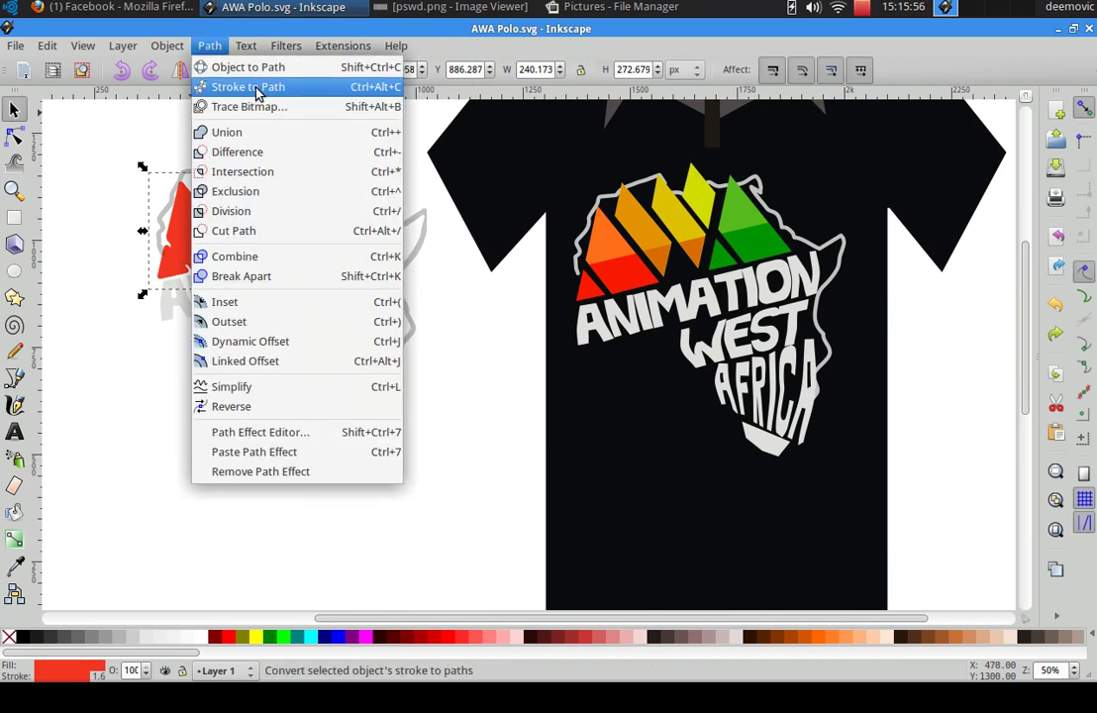
{"action": "left_click", "coordinate": [247, 107]}
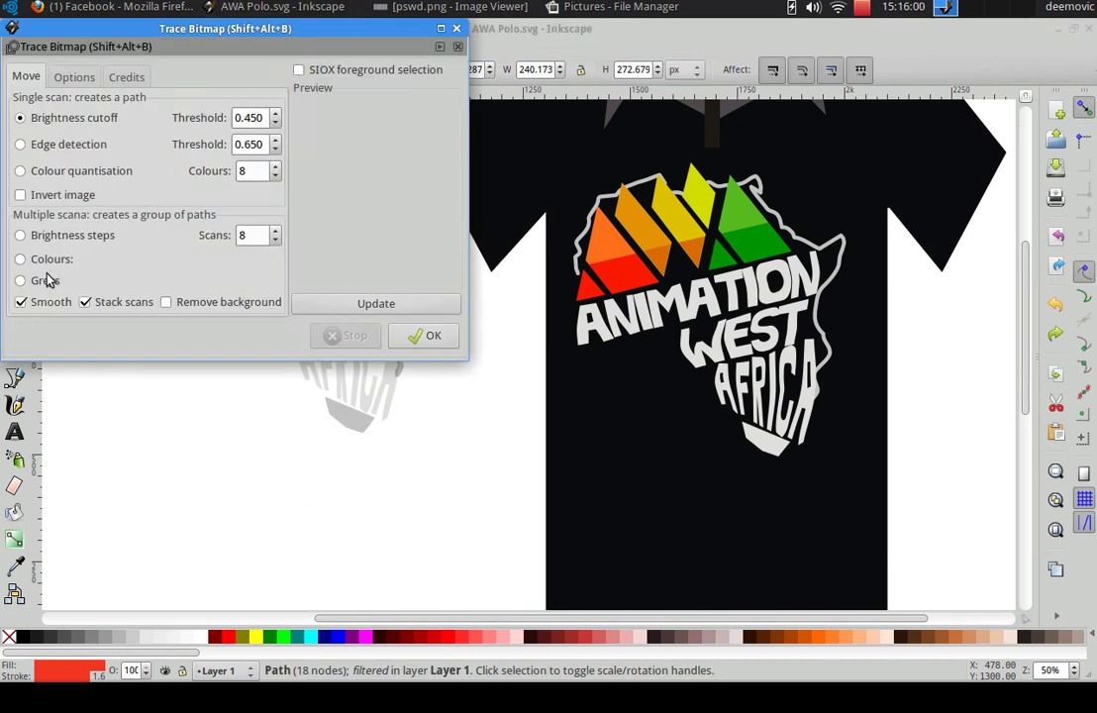
{"action": "left_click", "coordinate": [21, 258]}
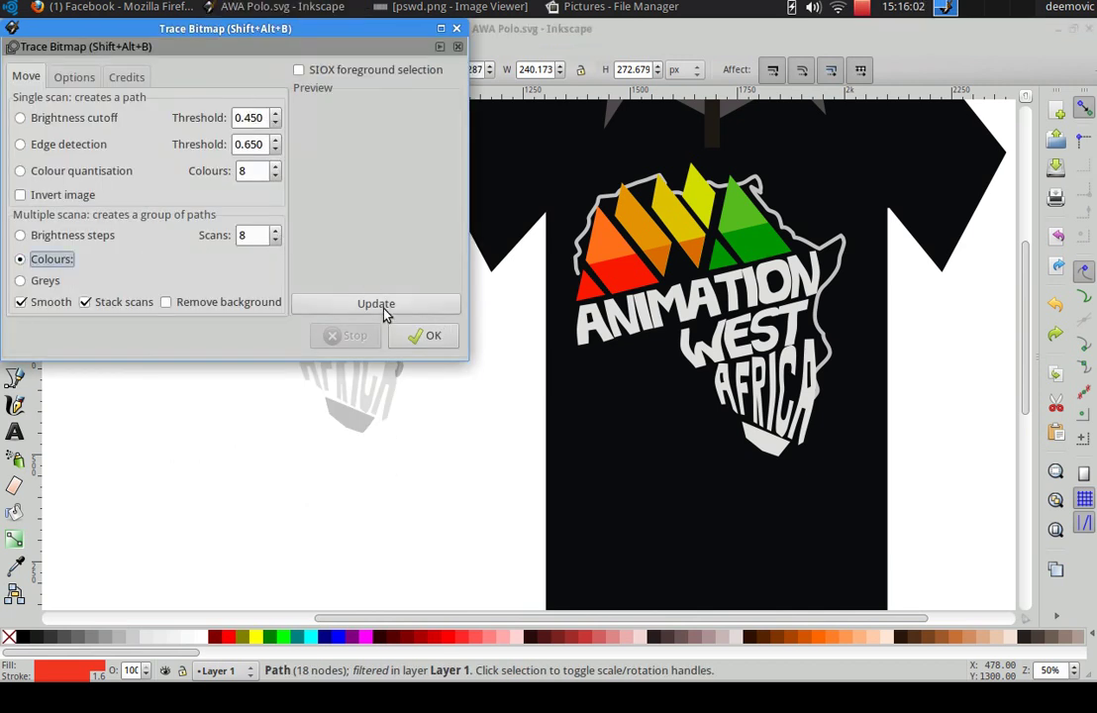
{"action": "left_click", "coordinate": [167, 305]}
{"action": "left_click", "coordinate": [20, 304]}
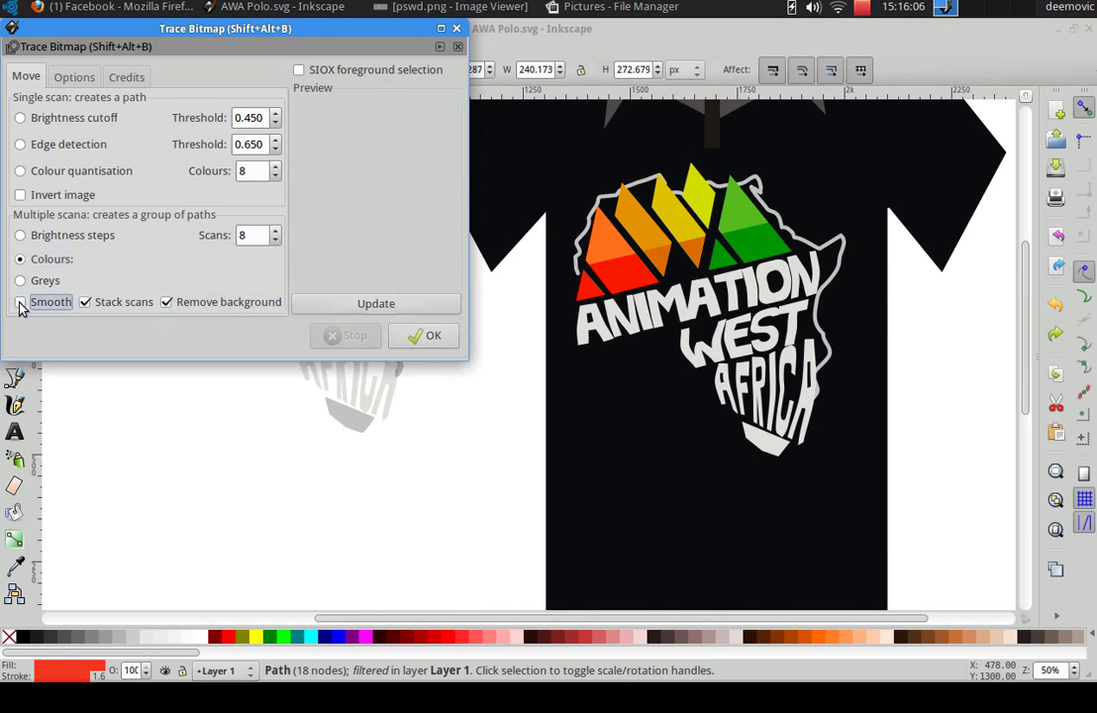
{"action": "left_click", "coordinate": [366, 307]}
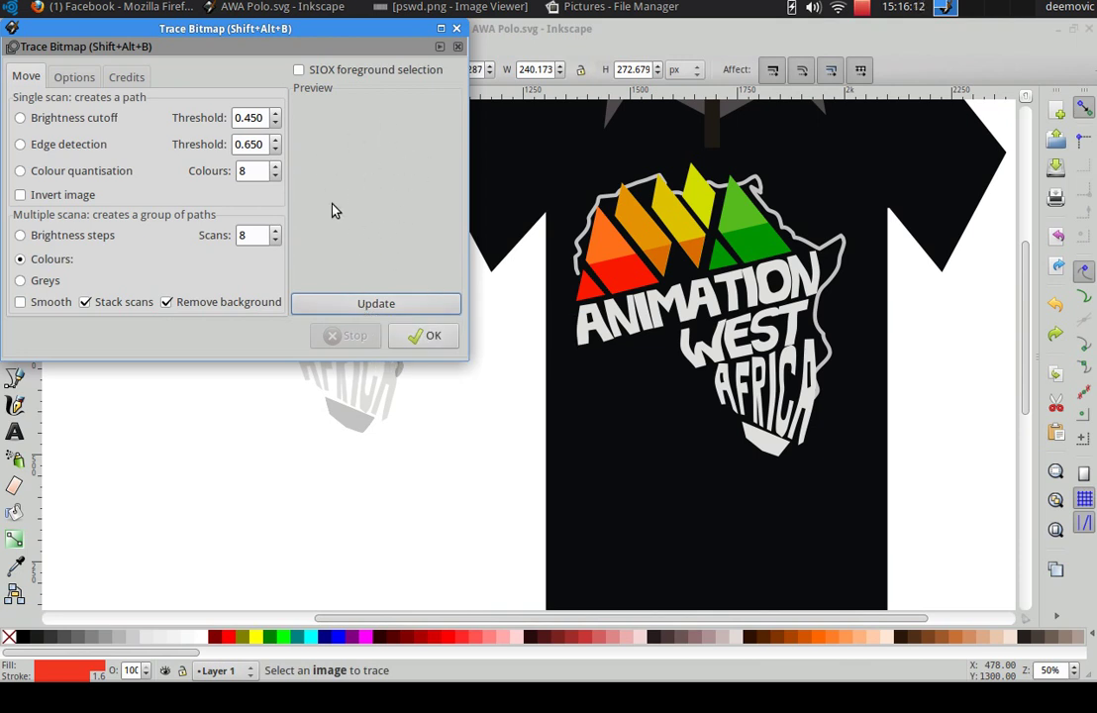
{"action": "left_click_drag", "start_coordinate": [268, 28], "coordinate": [377, 92]}
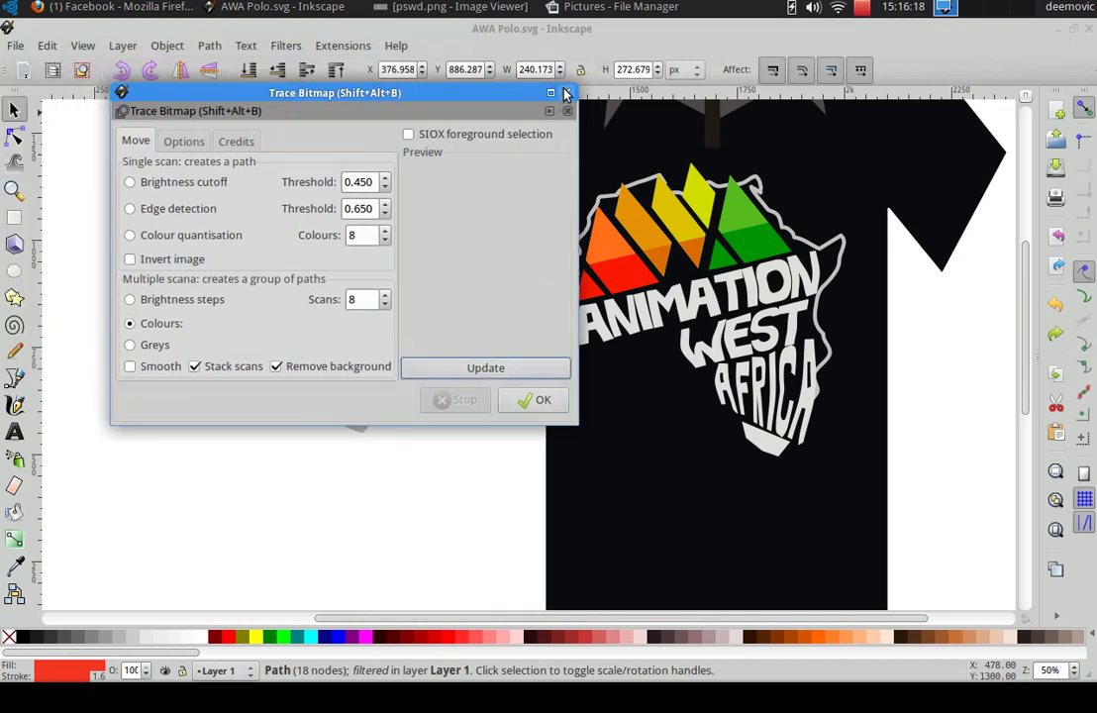
Request trace previews of the red shape with Brightness steps at 2 scans and with Colour quantisation at 8 colours
{"action": "left_click", "coordinate": [129, 300]}
{"action": "left_click", "coordinate": [485, 367]}
{"action": "left_click", "coordinate": [385, 305]}
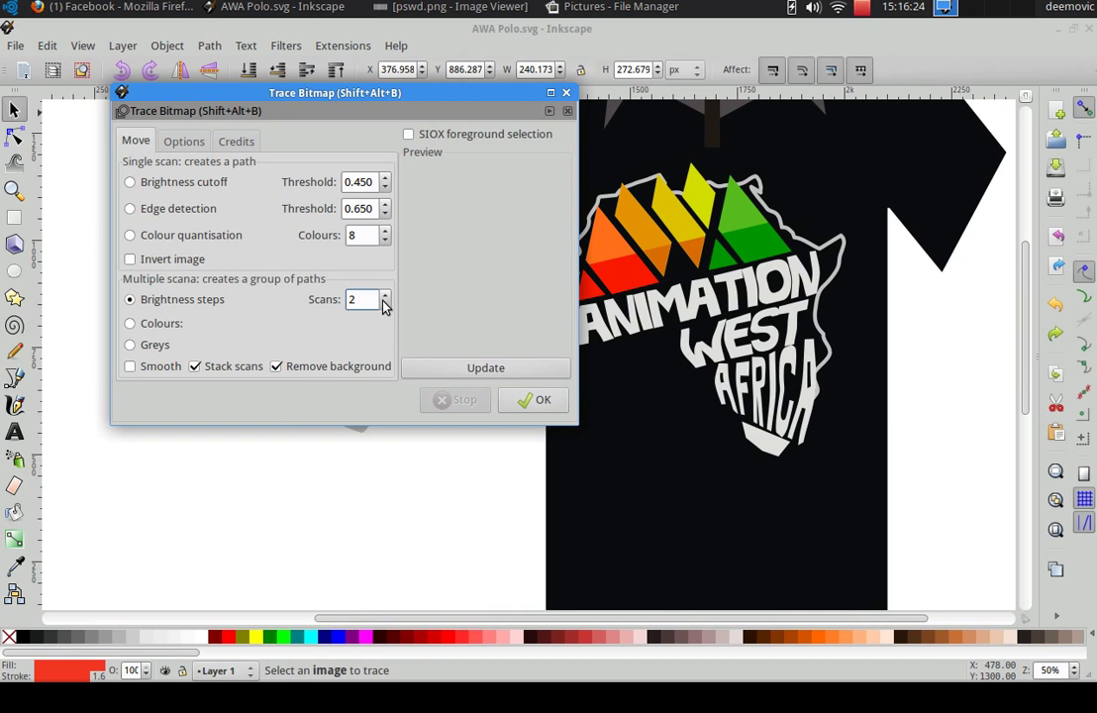
{"action": "left_click", "coordinate": [148, 238]}
{"action": "left_click", "coordinate": [497, 369]}
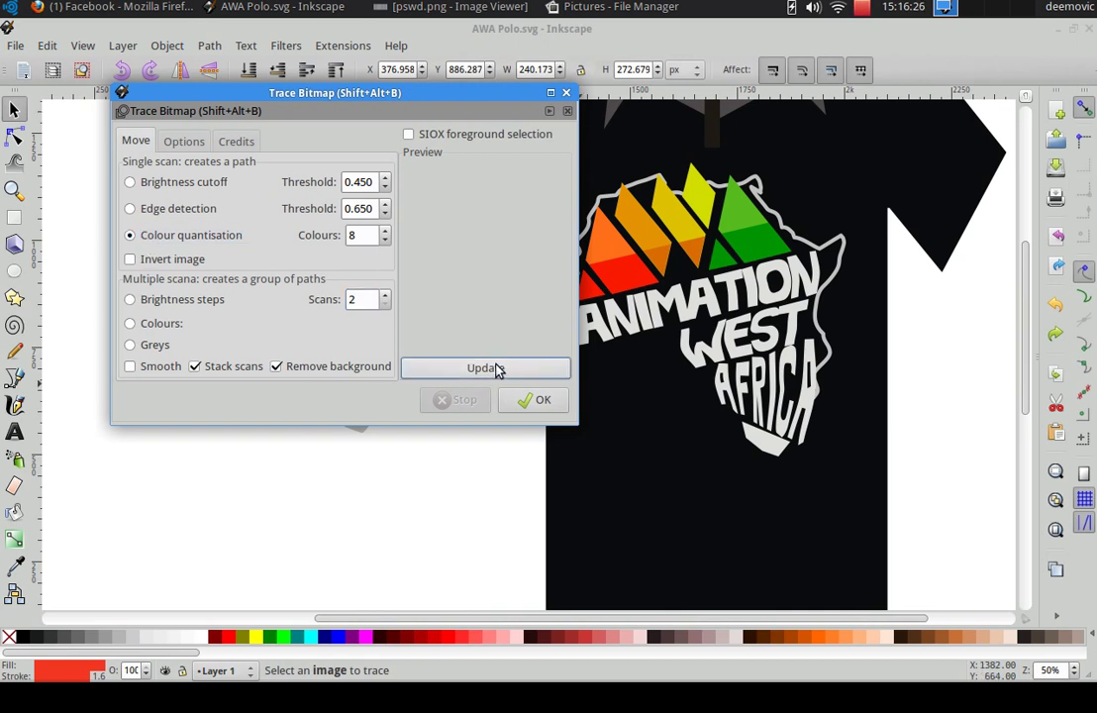
Request Colours multiple-scan previews with Smooth off and with Smooth on, and close the trace settings without tracing
{"action": "left_click", "coordinate": [139, 327]}
{"action": "left_click", "coordinate": [477, 371]}
{"action": "left_click", "coordinate": [130, 366]}
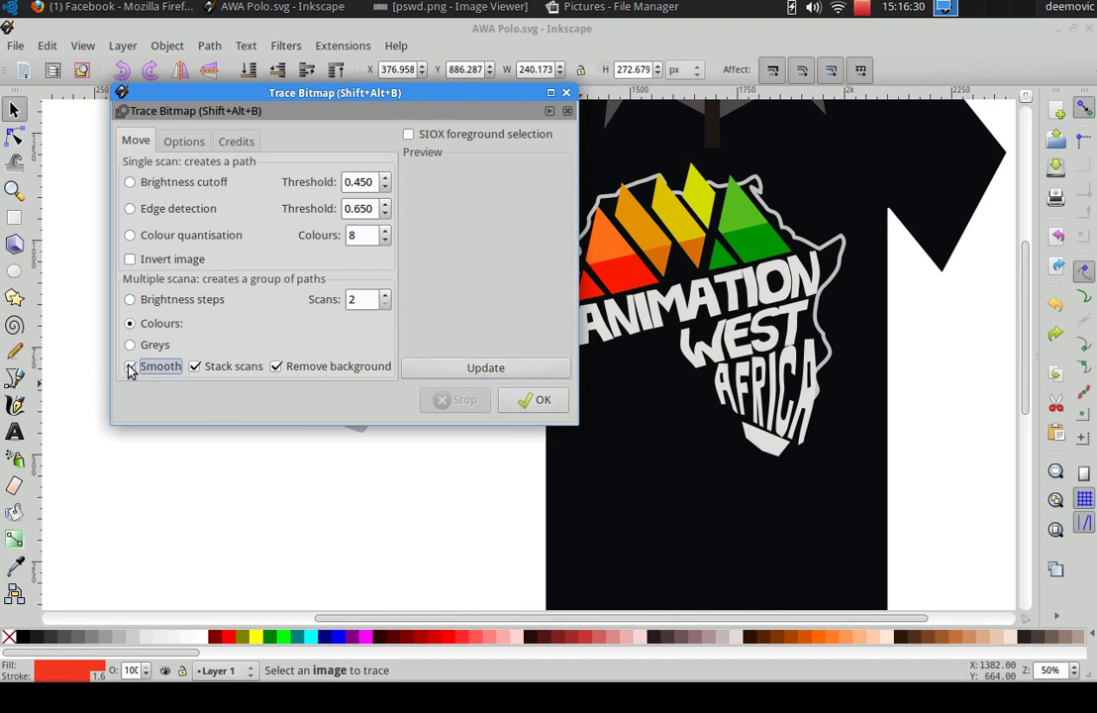
{"action": "left_click", "coordinate": [495, 369]}
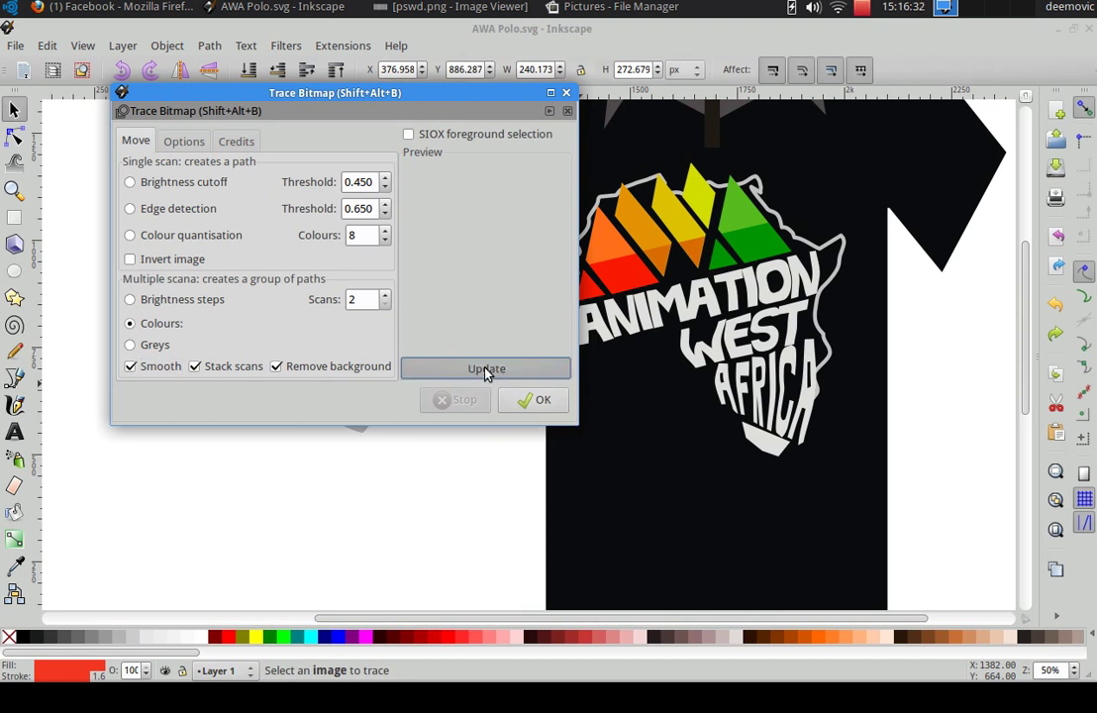
{"action": "left_click", "coordinate": [567, 93]}
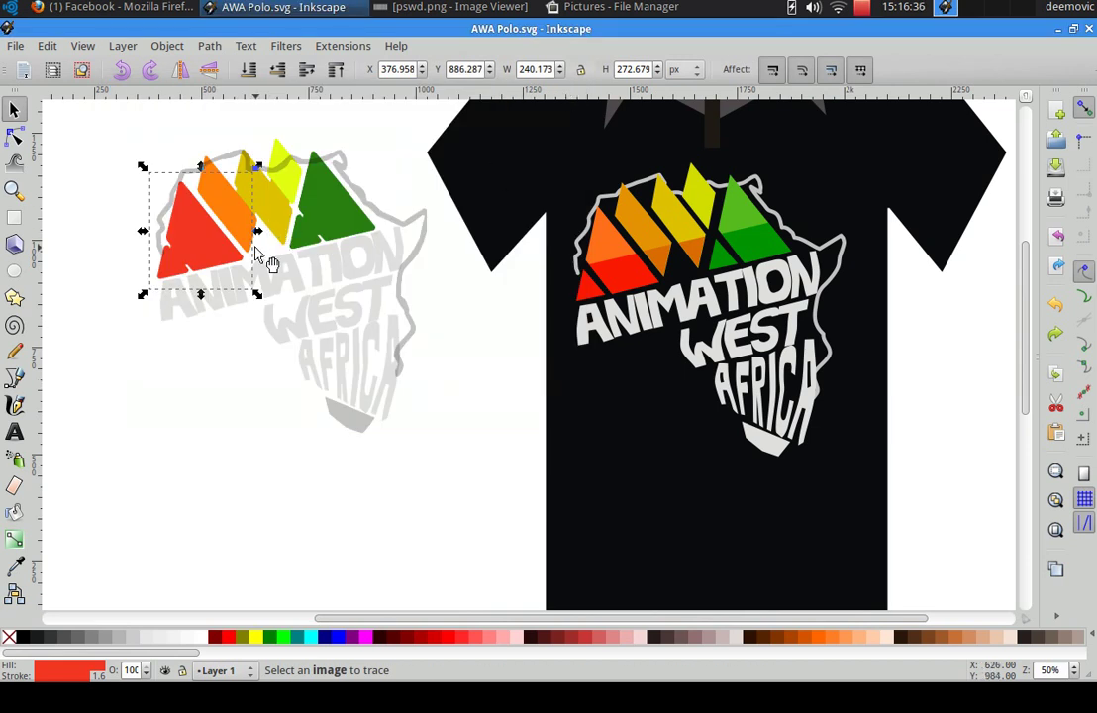
Move the red, orange and bright yellow shapes, the lettering and the grey southern tip out of place, and select the green triangle
{"action": "mouse_move", "coordinate": [255, 255]}
{"action": "left_mouse_down"}
{"action": "mouse_move", "coordinate": [195, 159]}
{"action": "mouse_move", "coordinate": [210, 150]}
{"action": "left_mouse_up"}
{"action": "left_click_drag", "start_coordinate": [276, 152], "coordinate": [236, 162]}
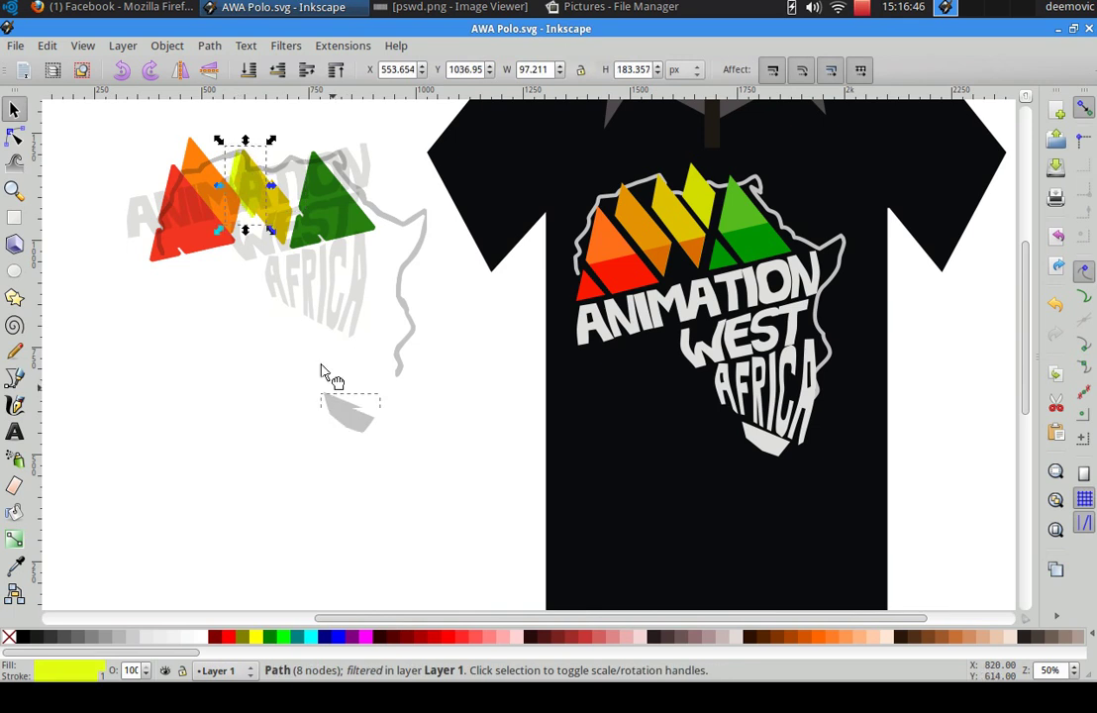
{"action": "left_click_drag", "start_coordinate": [354, 421], "coordinate": [289, 216]}
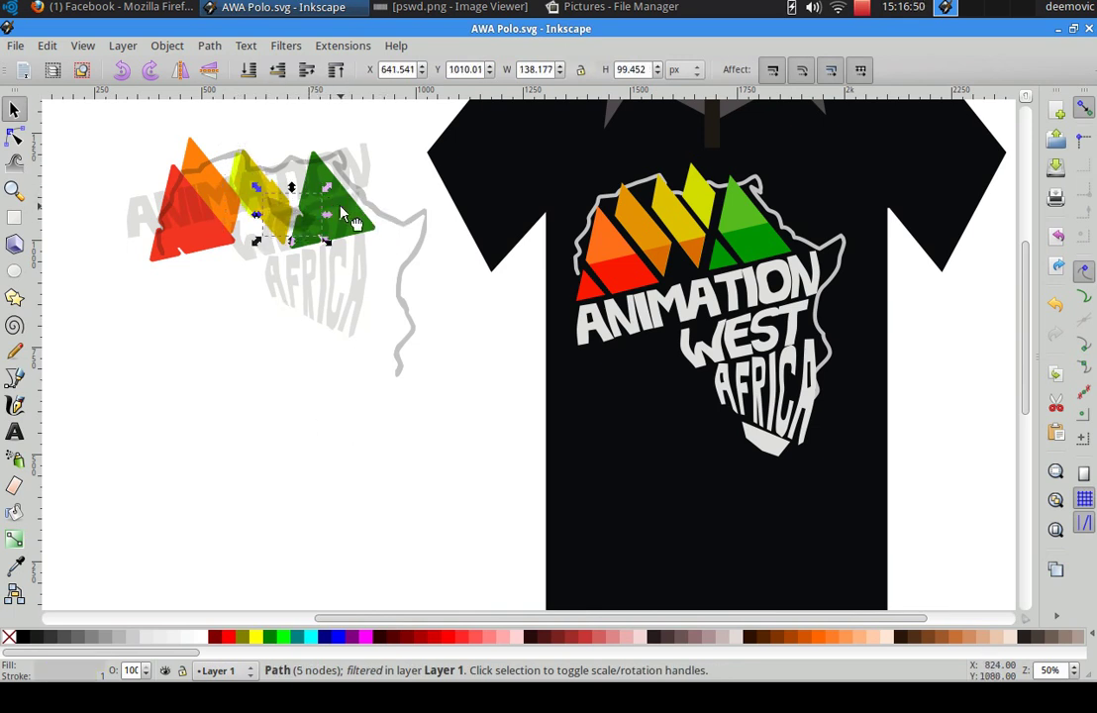
{"action": "left_click", "coordinate": [293, 177]}
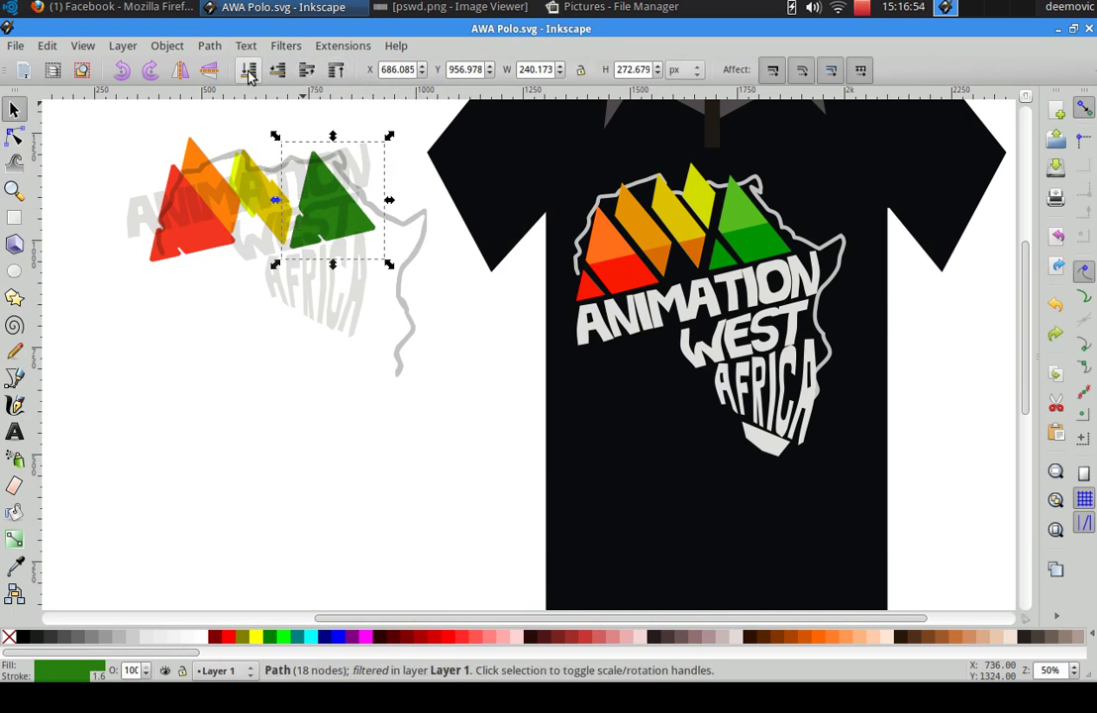
Undo the moves of the logo shapes, redo what was undone too far, and select the embedded shirt image
{"action": "key", "text": "ctrl+z"}
{"action": "key", "text": "ctrl+z"}
{"action": "key", "text": "ctrl+z"}
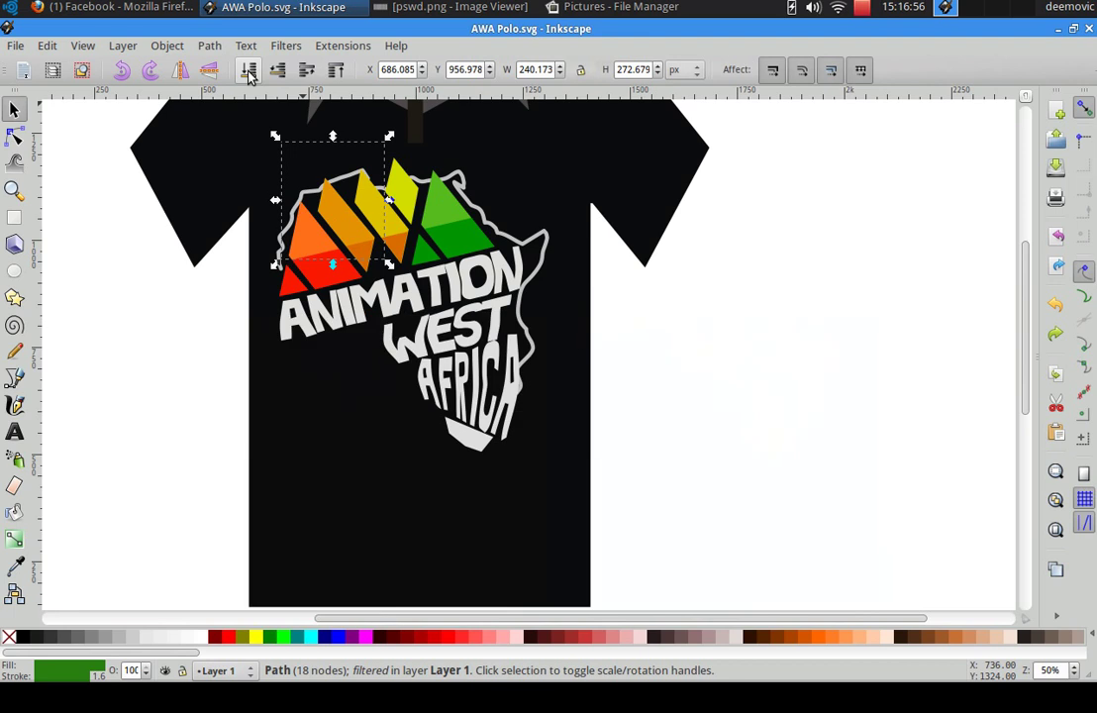
{"action": "key", "text": "ctrl+shift+z"}
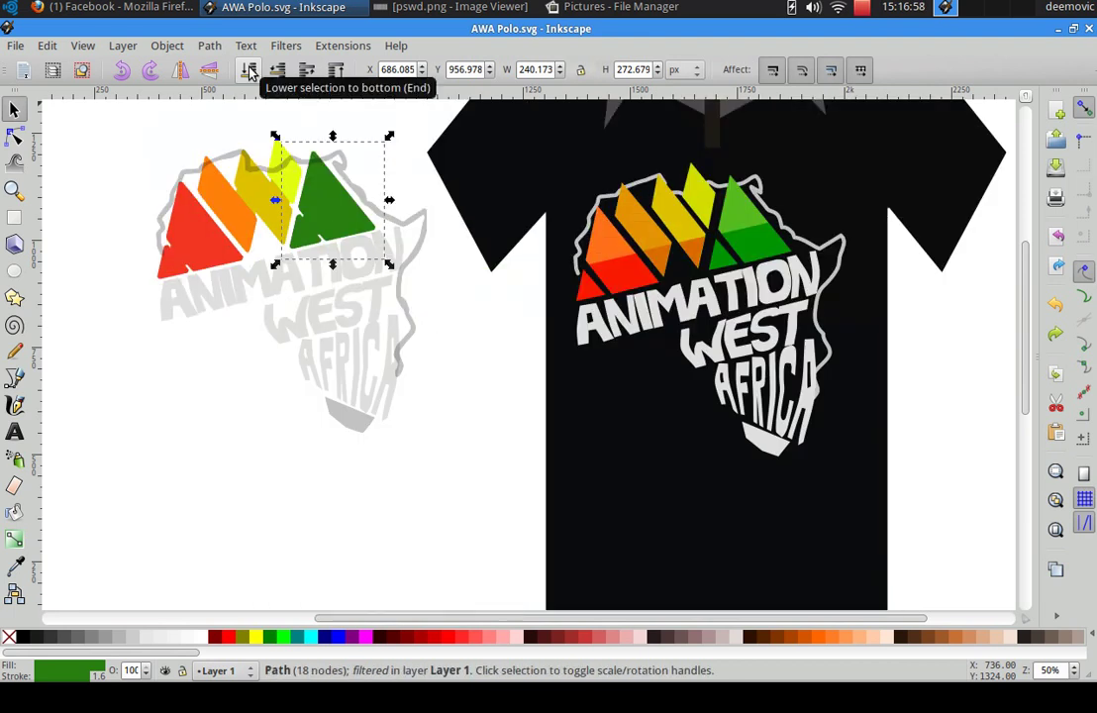
{"action": "left_click", "coordinate": [478, 419]}
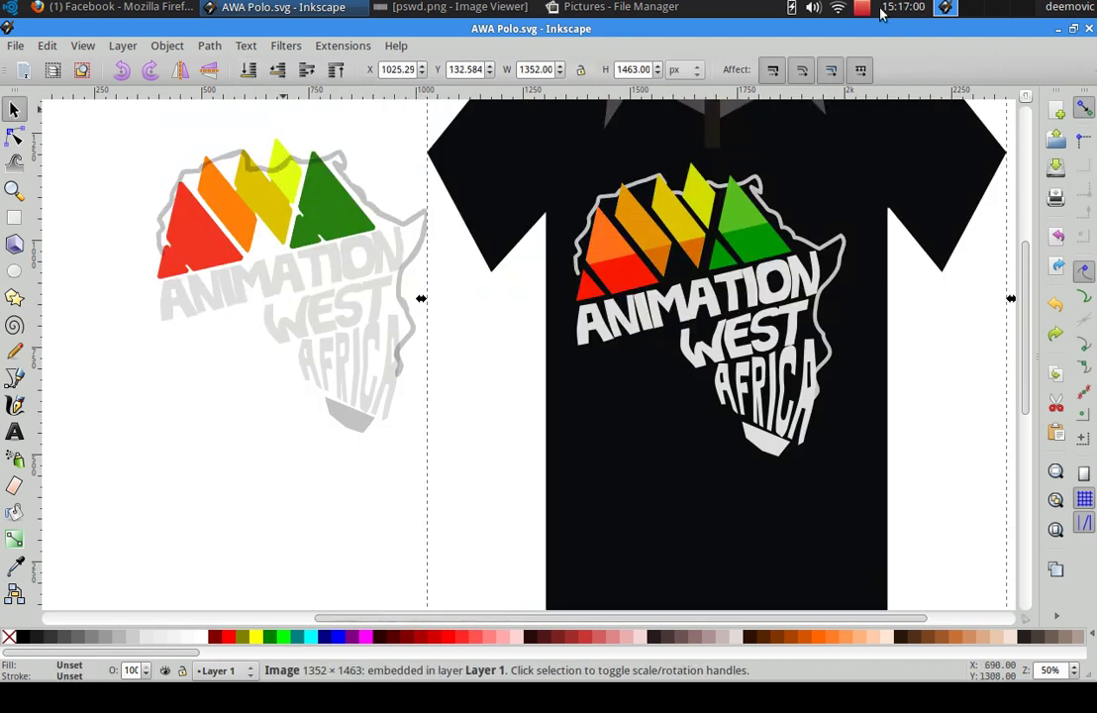